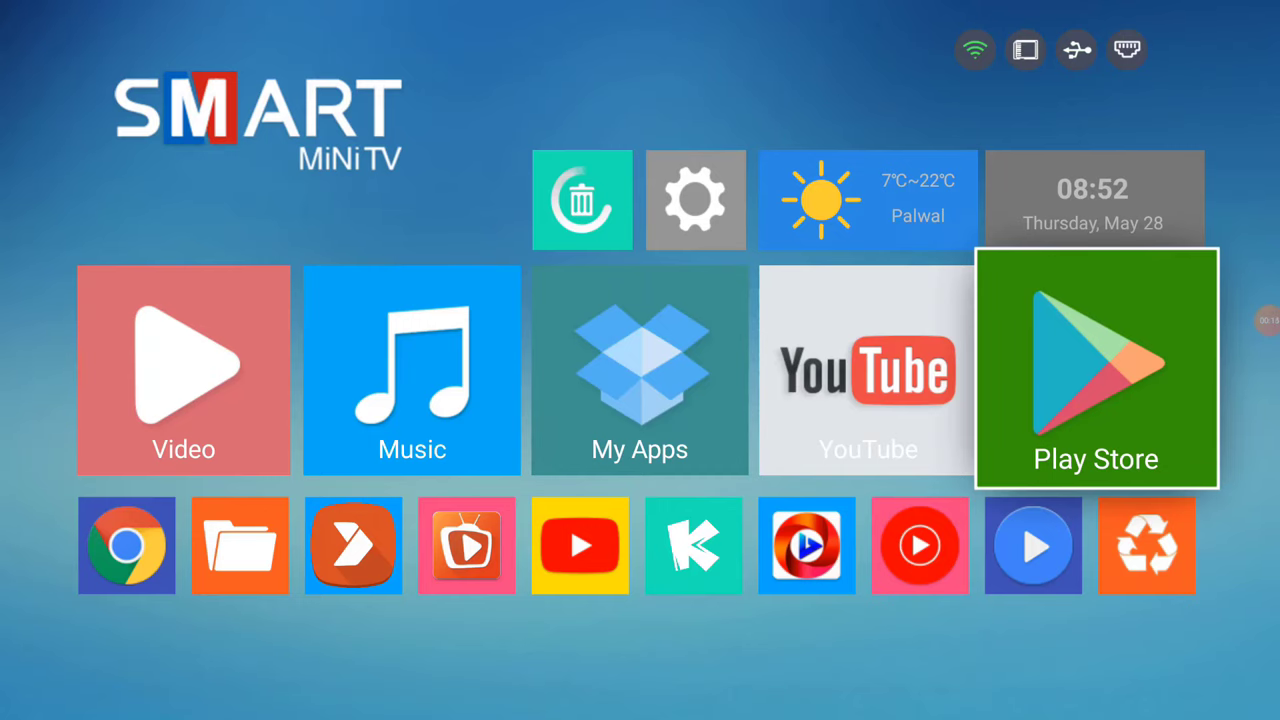
Search the Play Store for netflix using the recent search entry, and return to the home screen
key(Left)
key(Right)
key(Return)
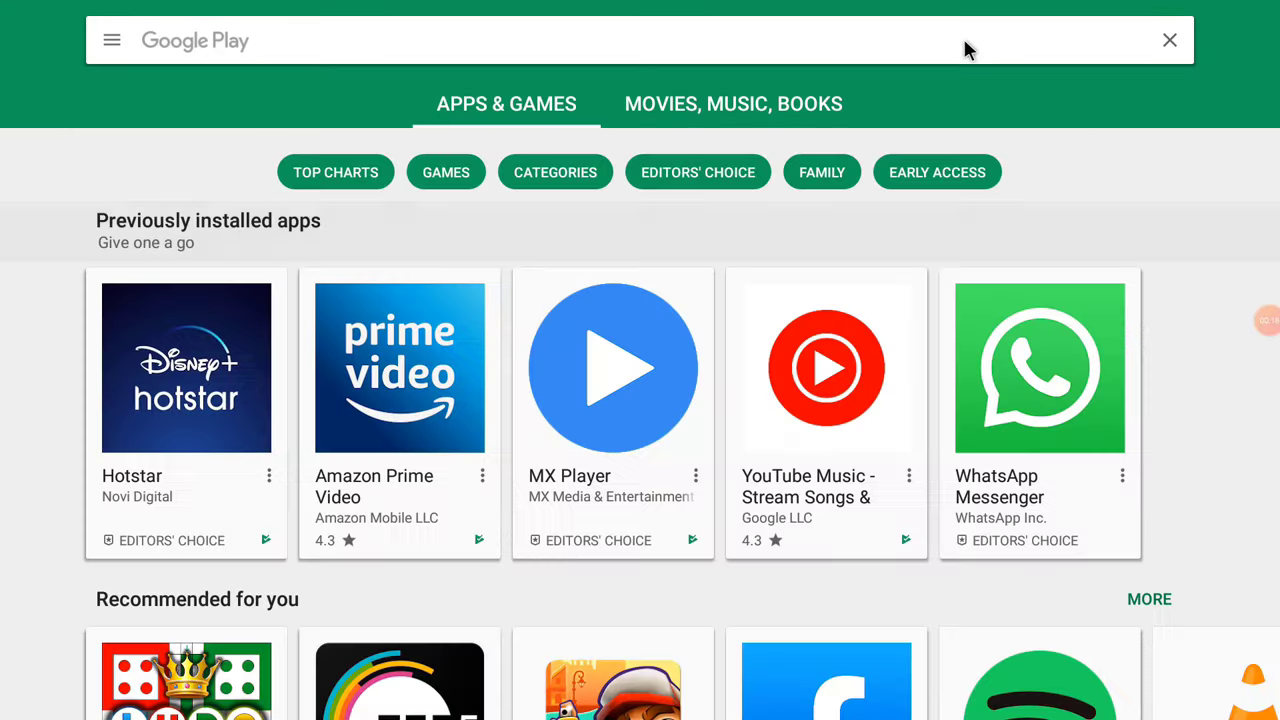
click(948, 40)
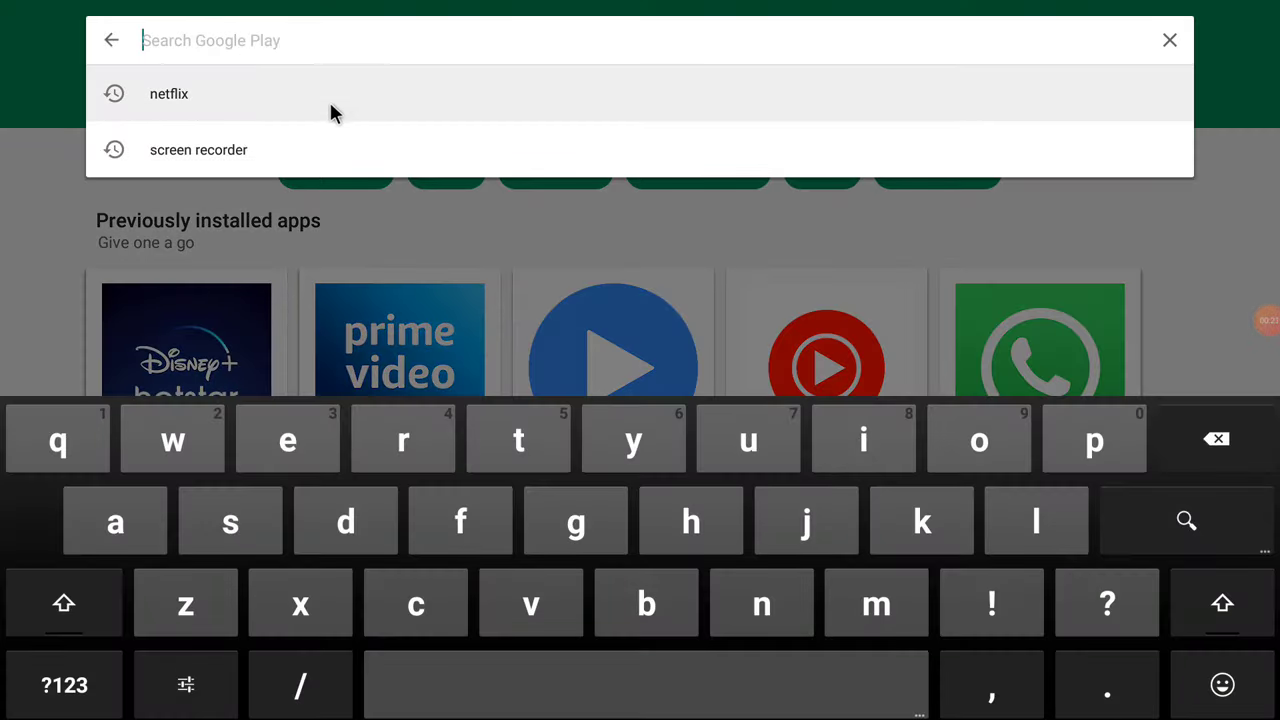
click(329, 98)
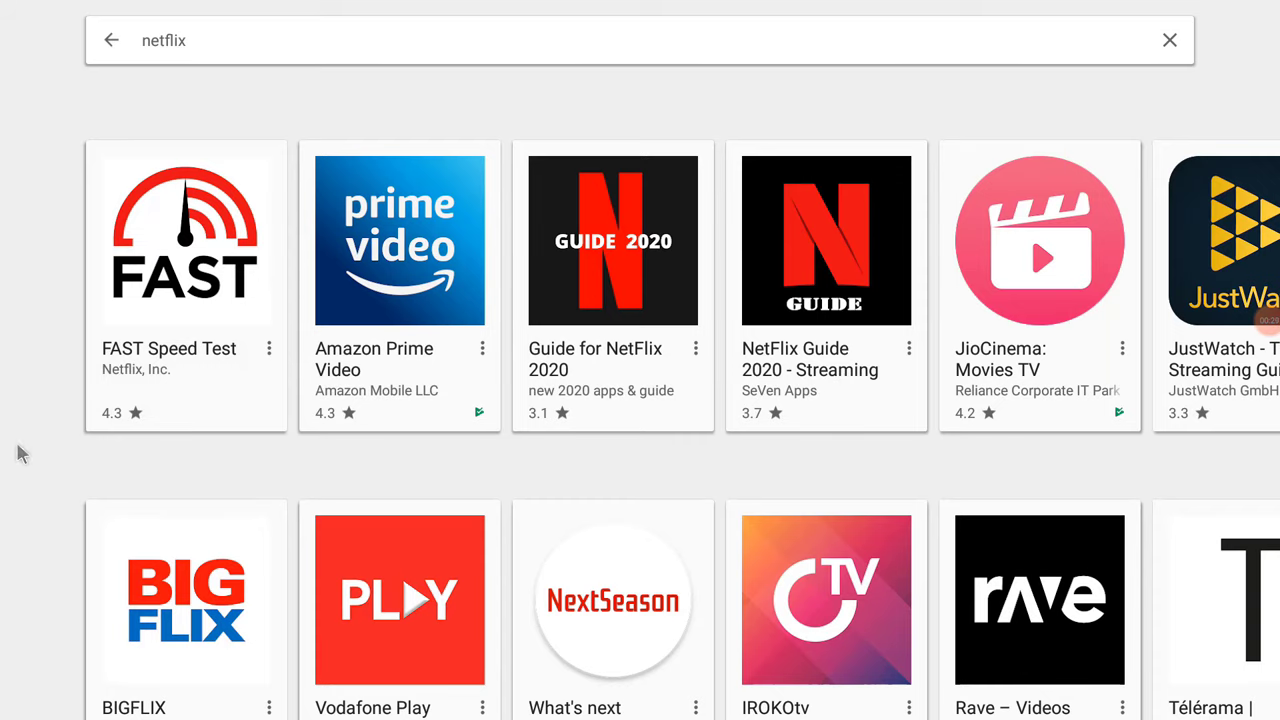
key(Escape)
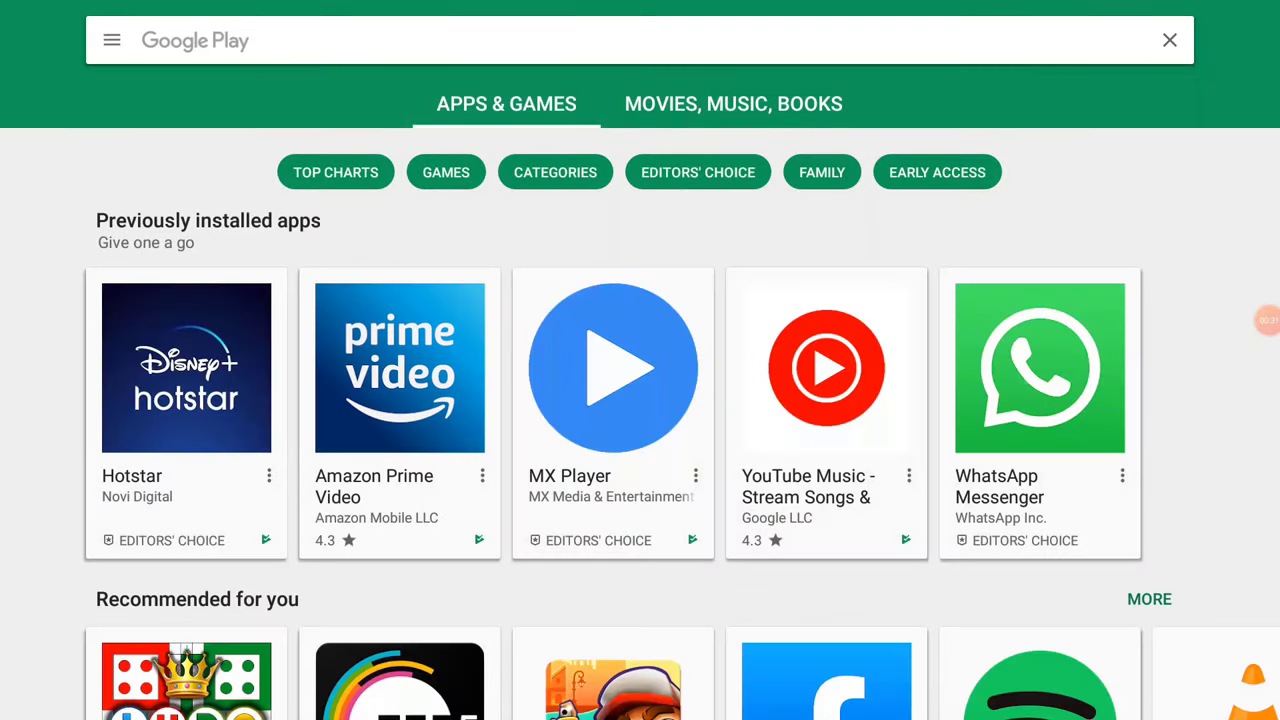
click(640, 40)
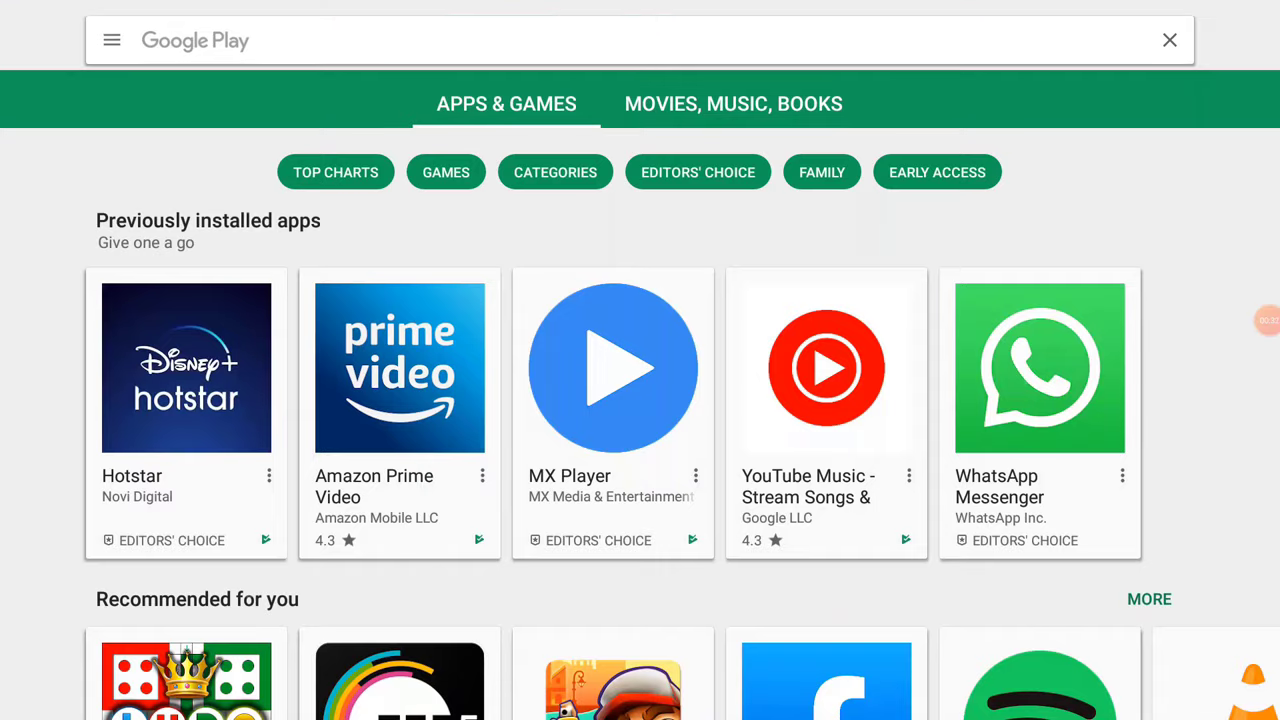
key(Home)
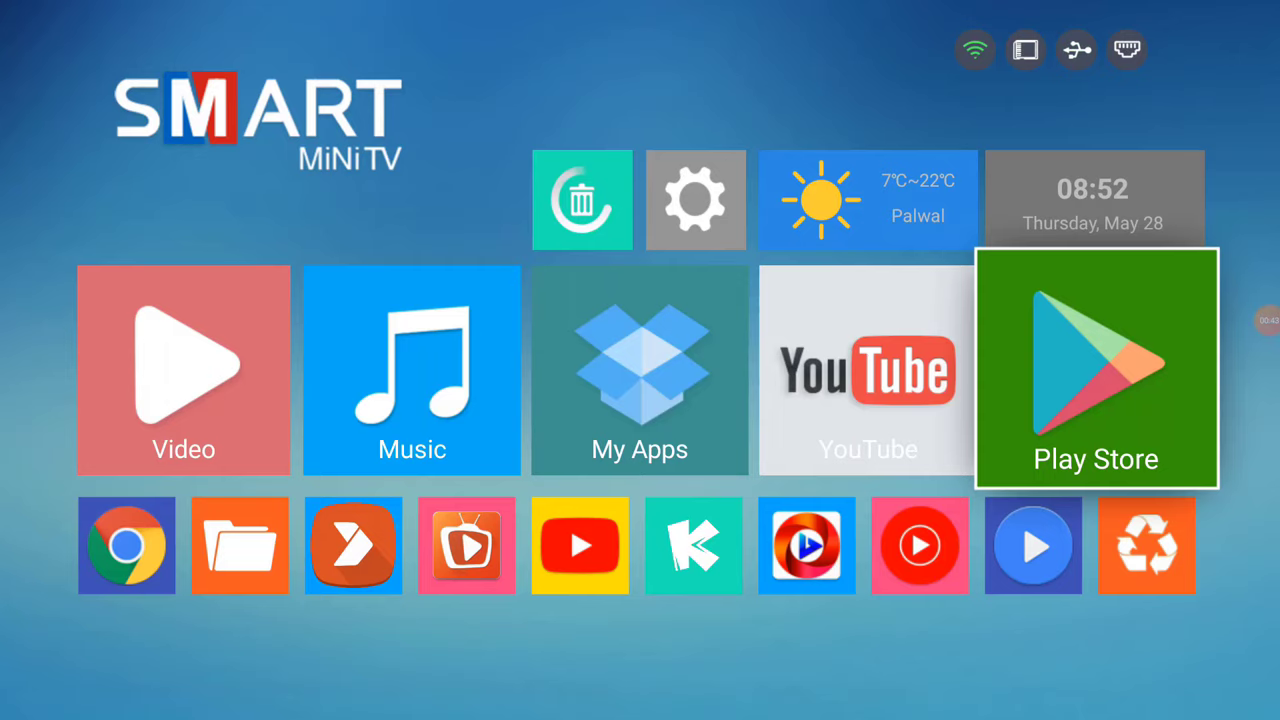
Open the device's settings from the home screen and go to More Settings
key(Left)
key(Down)
key(Up)
key(Up)
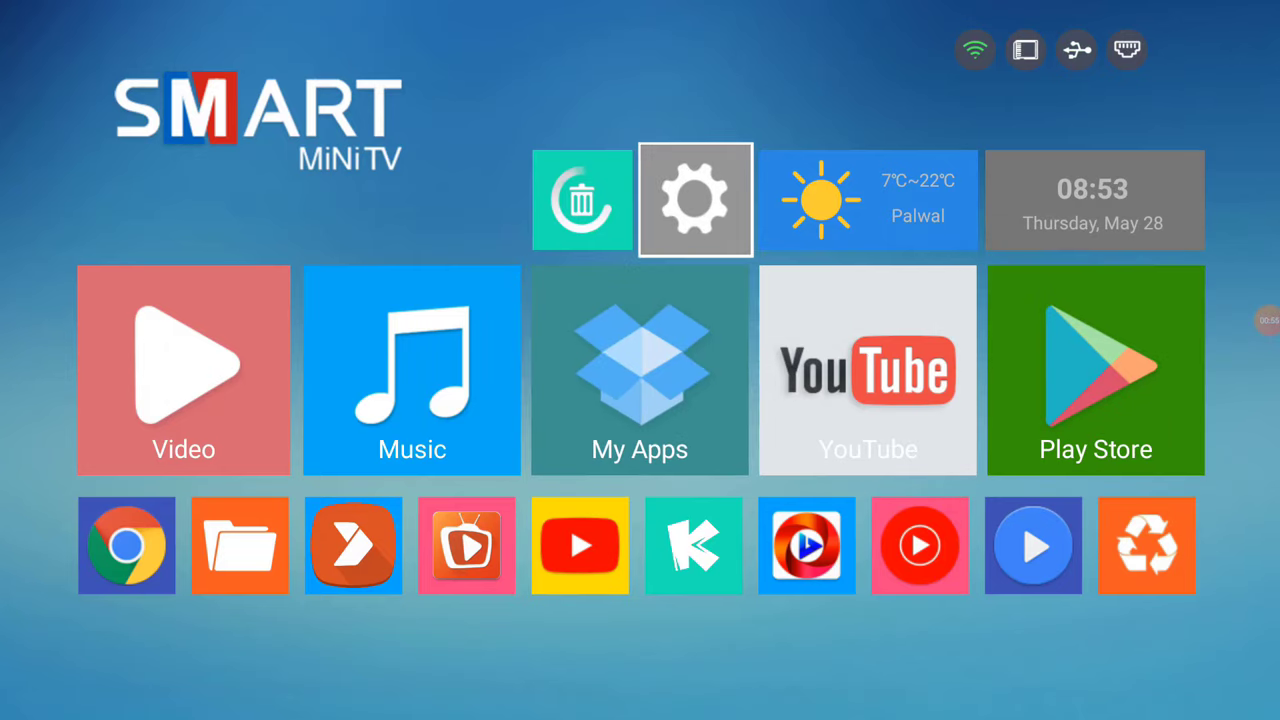
key(Left)
key(Right)
key(Return)
key(Down)
key(Down)
key(Down)
key(Down)
key(Down)
key(Down)
key(Down)
key(Down)
key(Down)
key(Down)
key(Down)
key(Down)
key(Down)
key(Down)
key(Up)
key(Up)
key(Up)
key(Up)
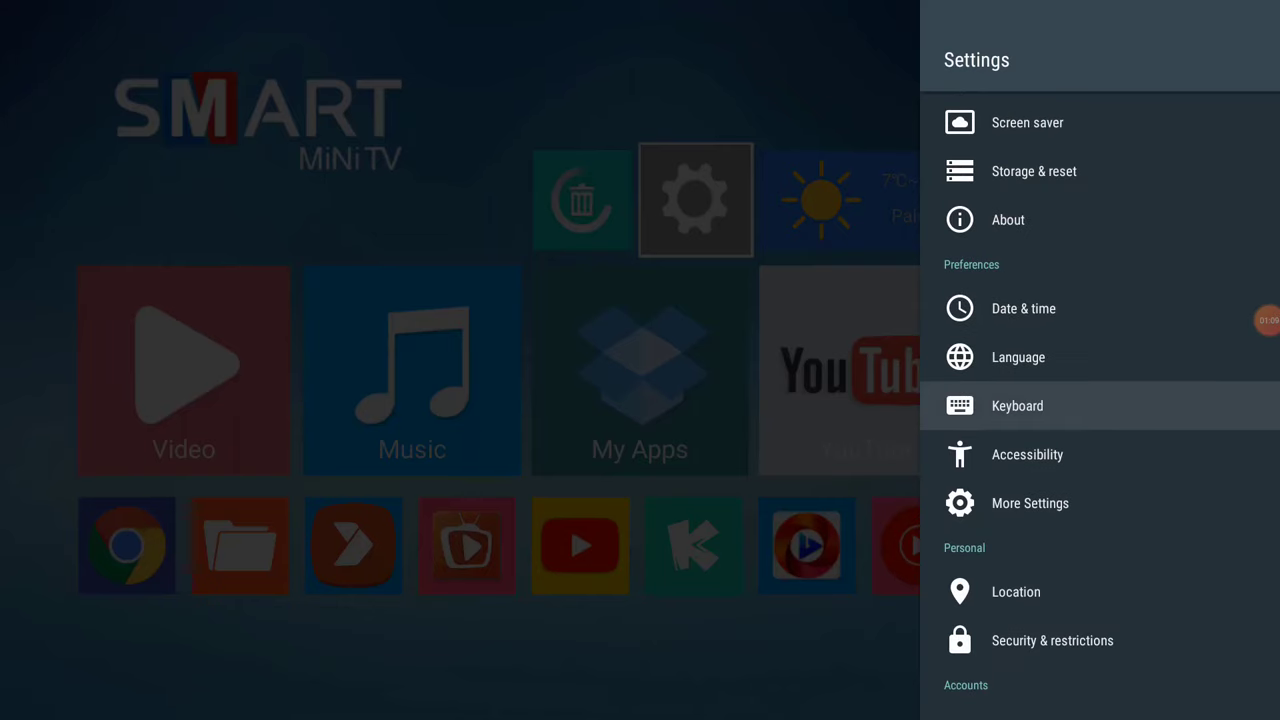
key(Down)
key(Down)
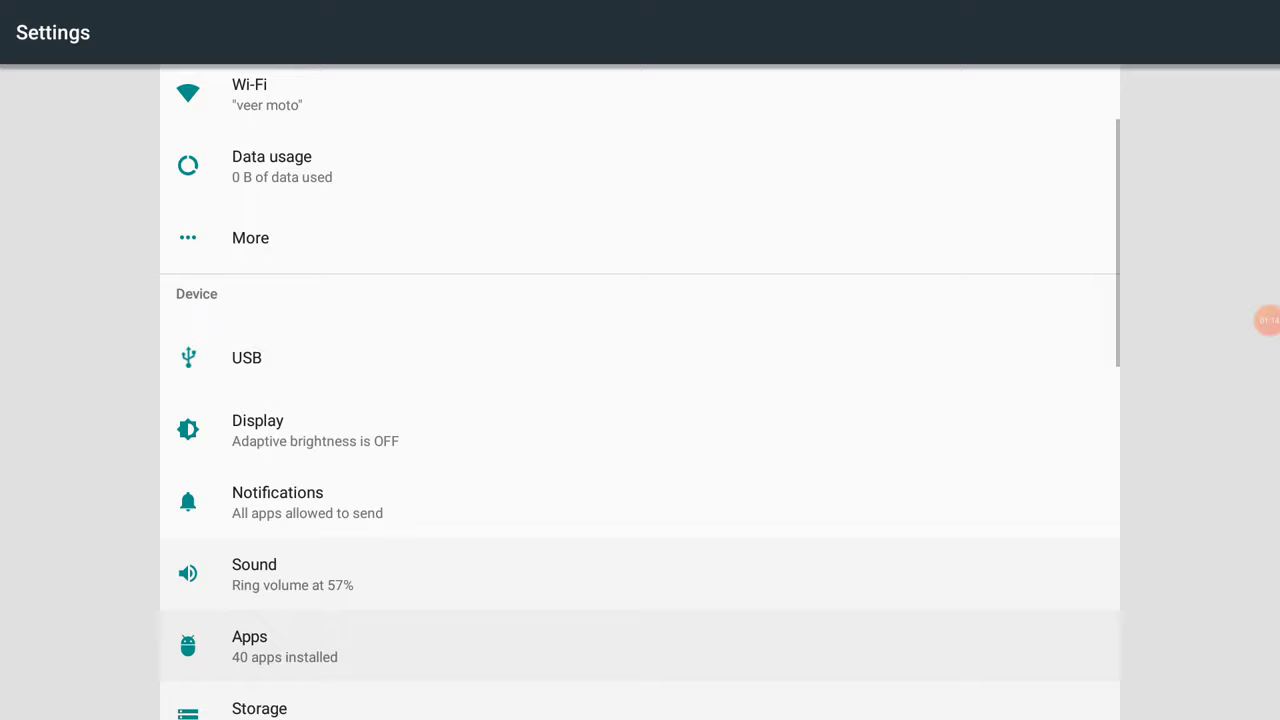
Open the Security settings in the Personal section
key(Down)
key(Down)
key(Down)
key(Down)
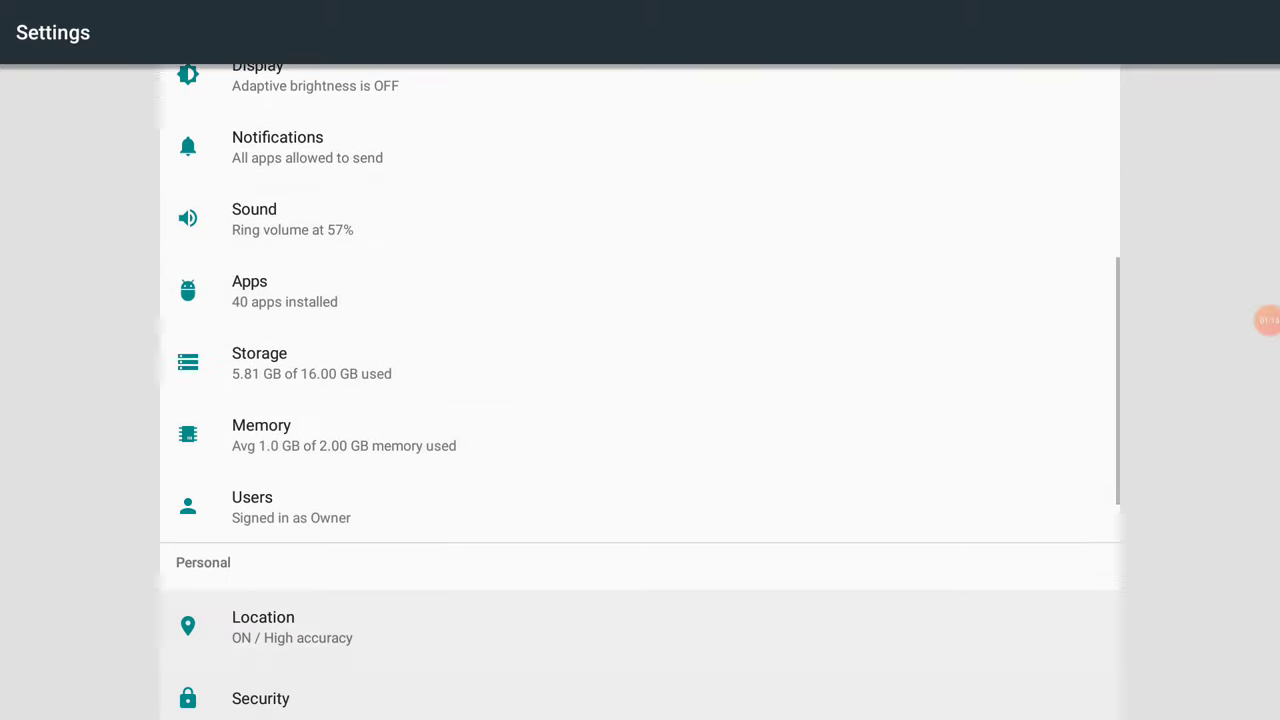
key(Down)
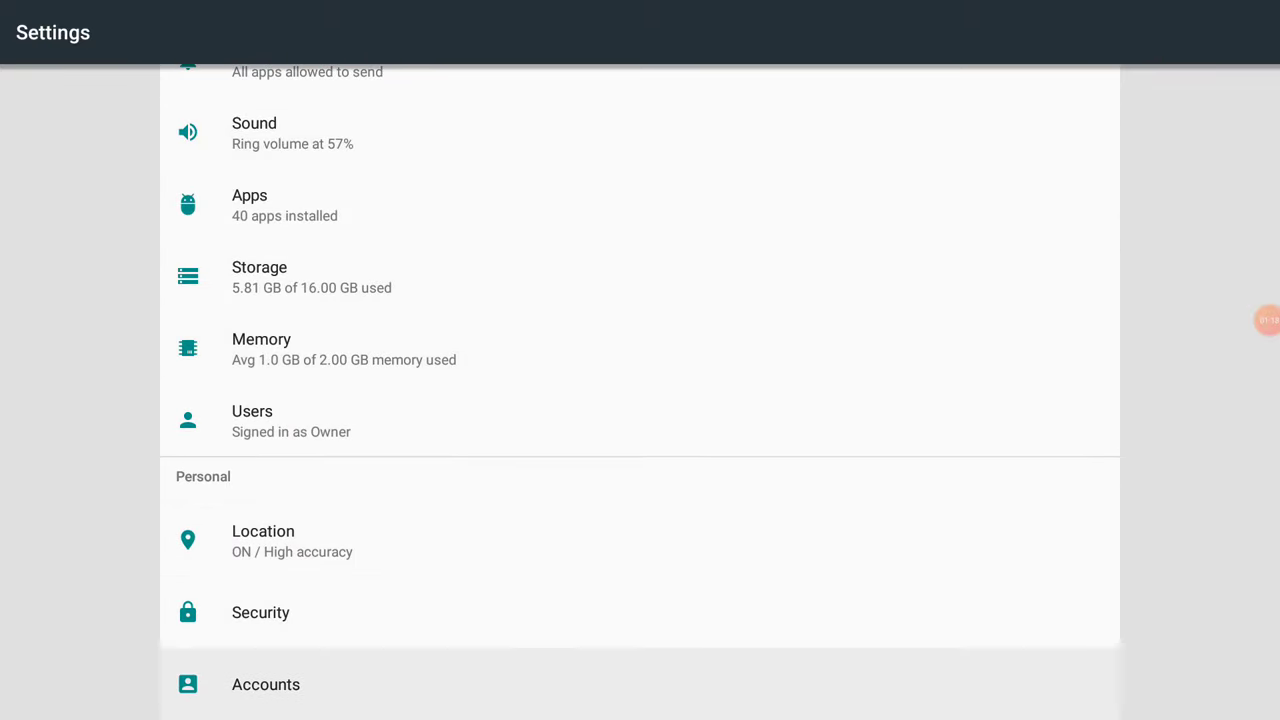
key(Up)
key(Return)
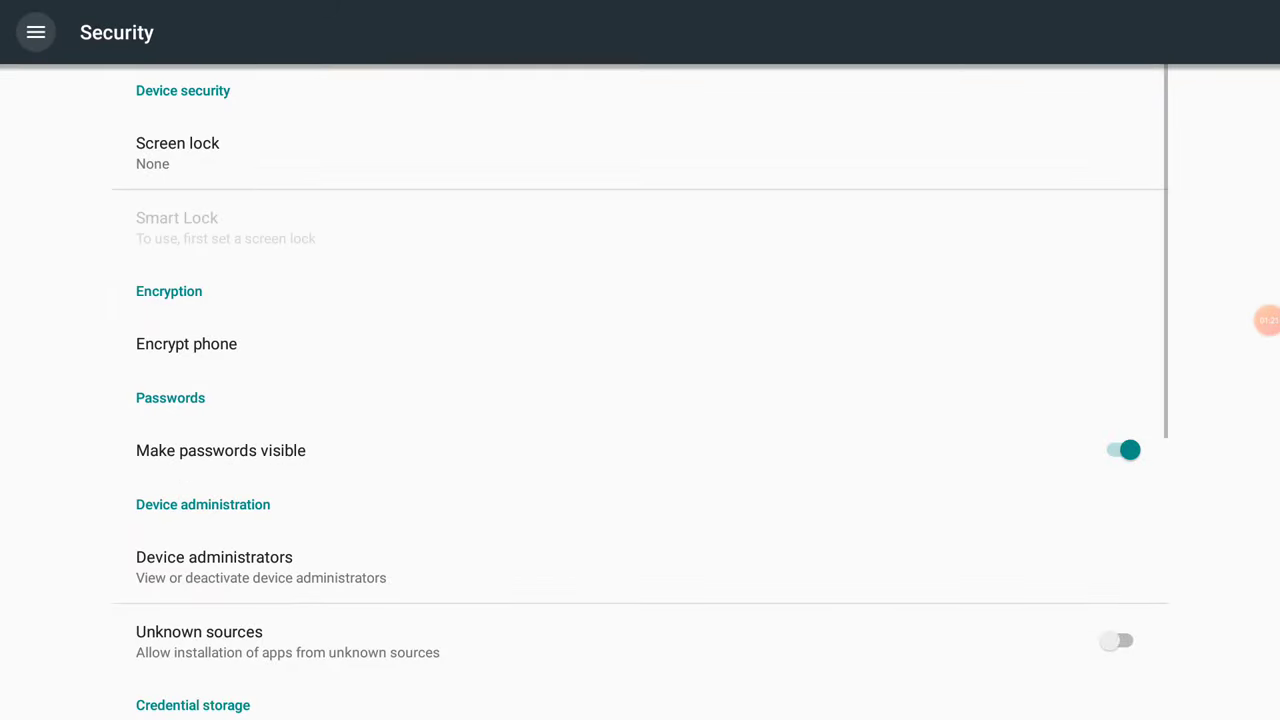
Allow installation of apps from unknown sources, accepting the risk notice, and exit the settings
click(404, 571)
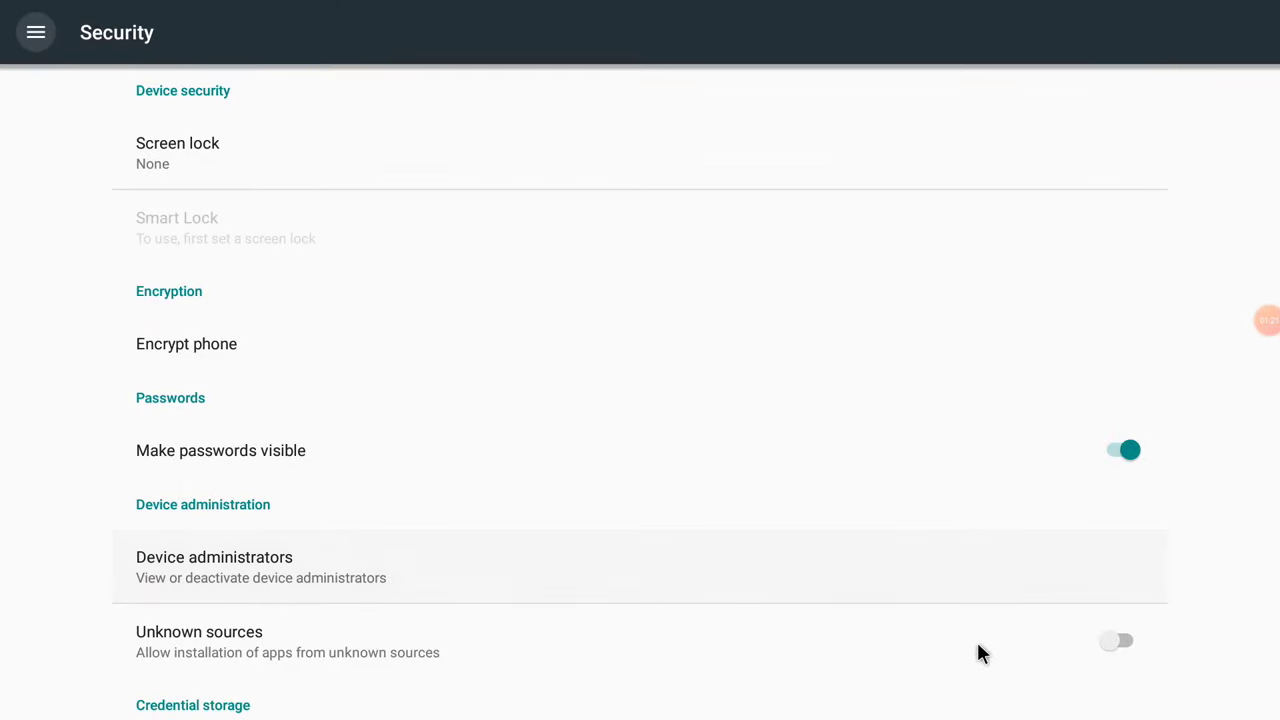
click(1123, 643)
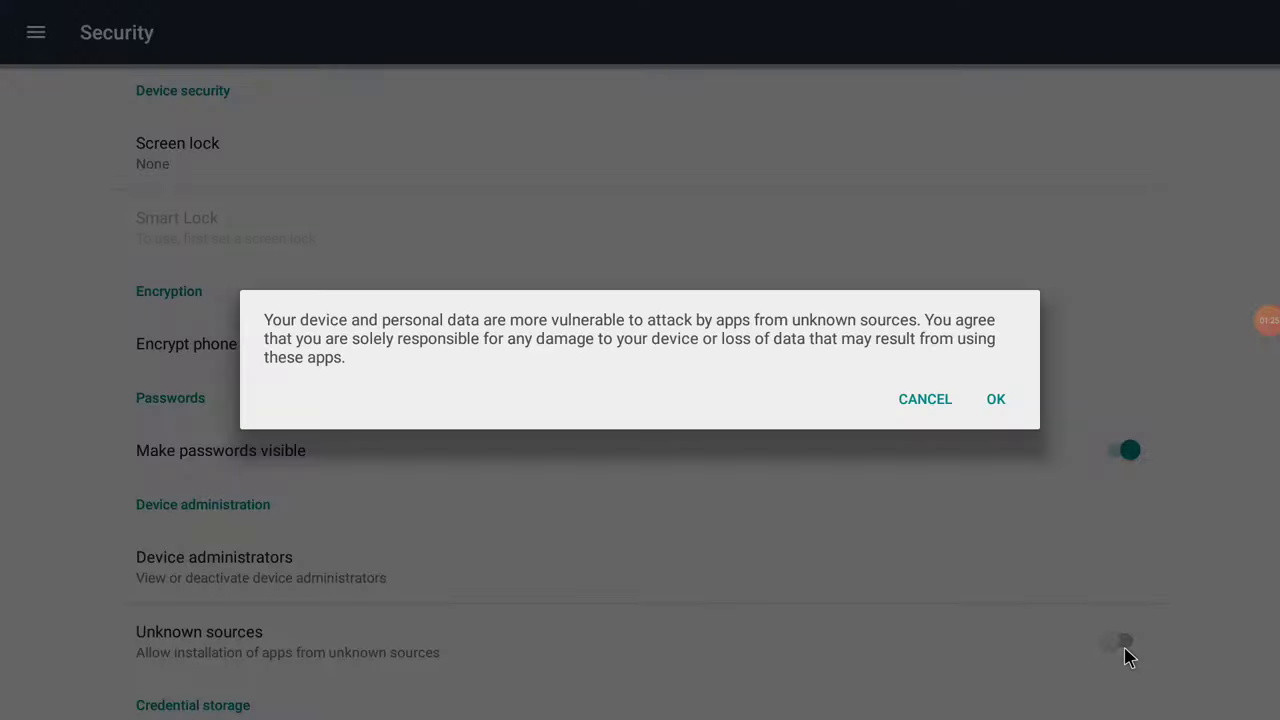
click(1003, 398)
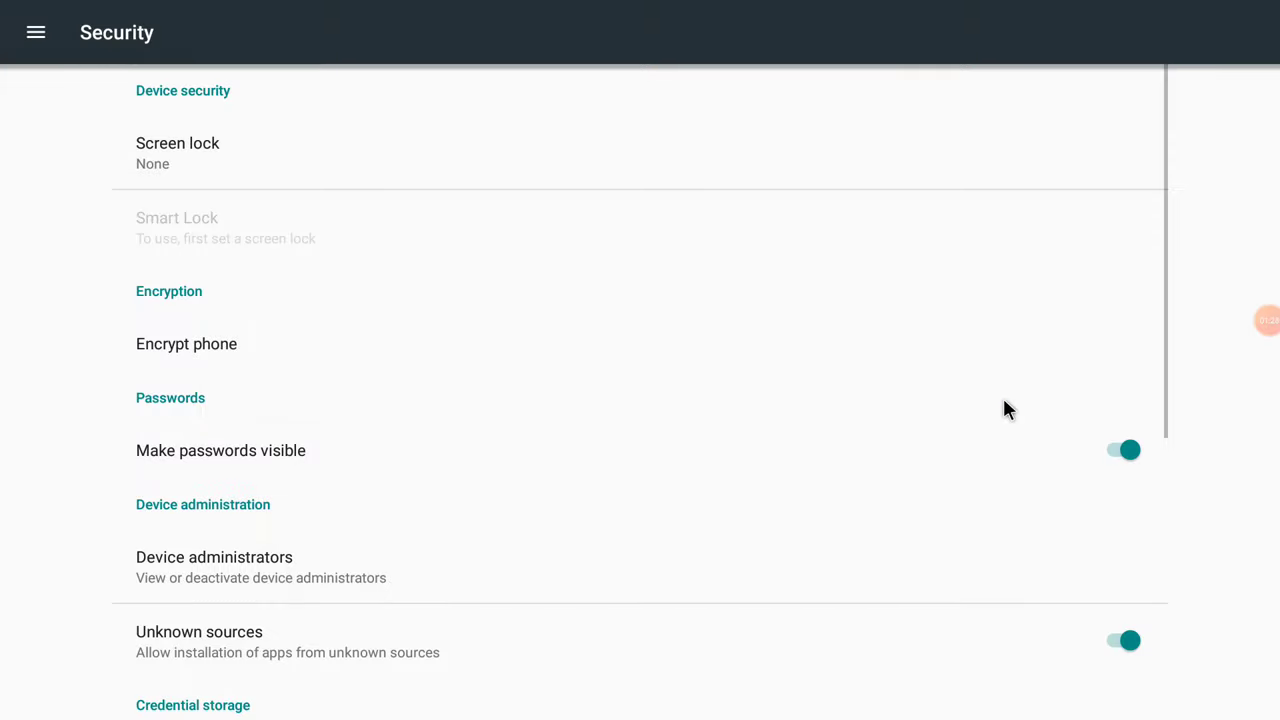
key(Escape)
key(Escape)
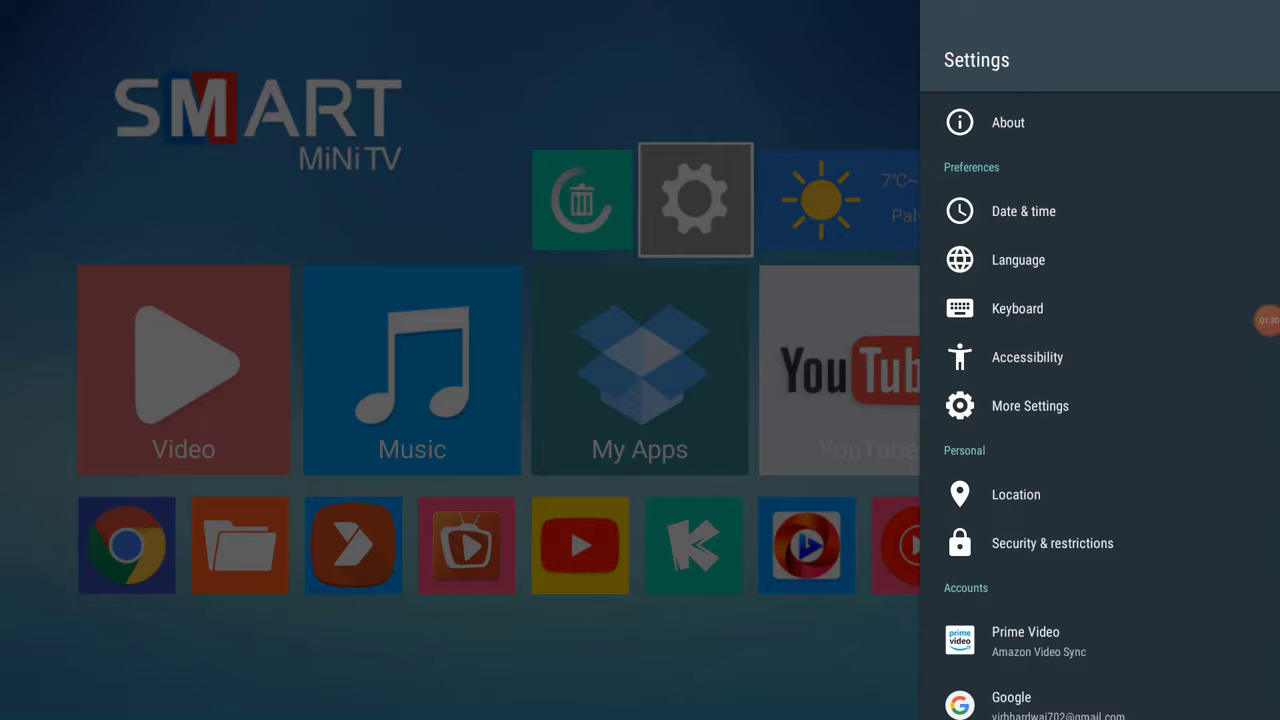
key(Escape)
Switch to the Chrome browser from the home screen's bottom row of apps
key(Left)
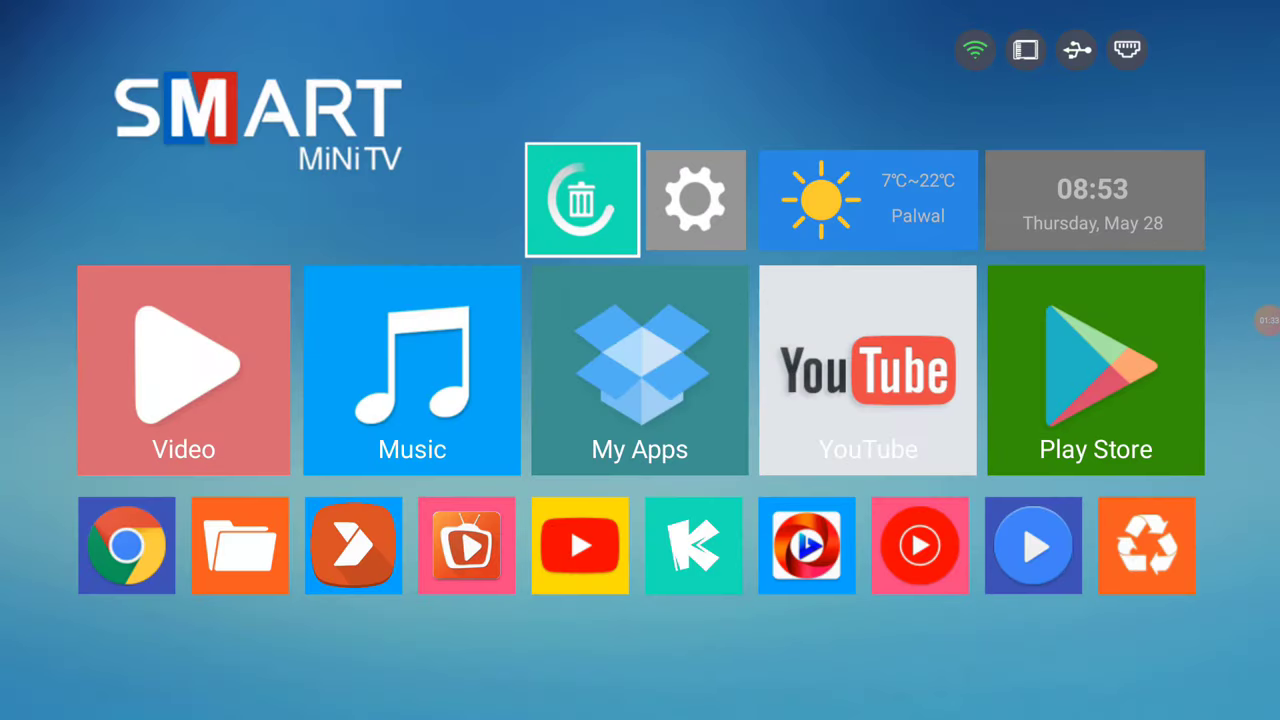
key(Down)
key(Down)
key(Left)
key(Left)
key(Left)
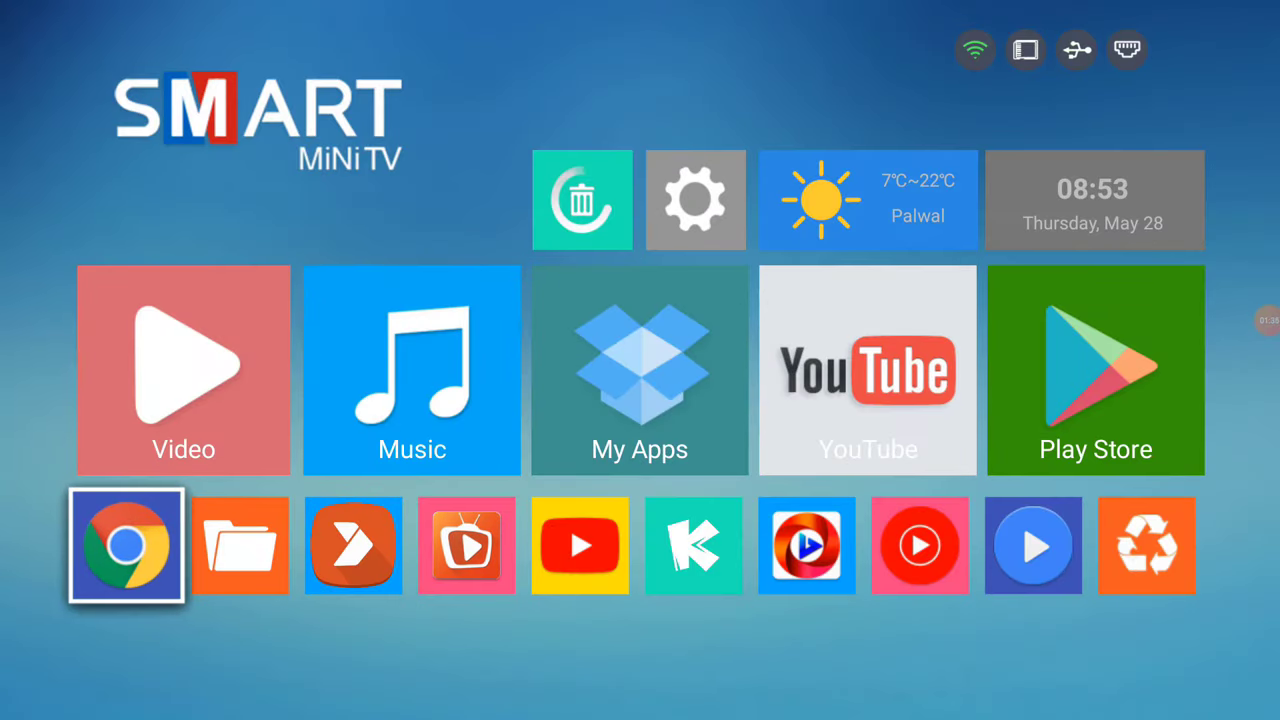
key(Return)
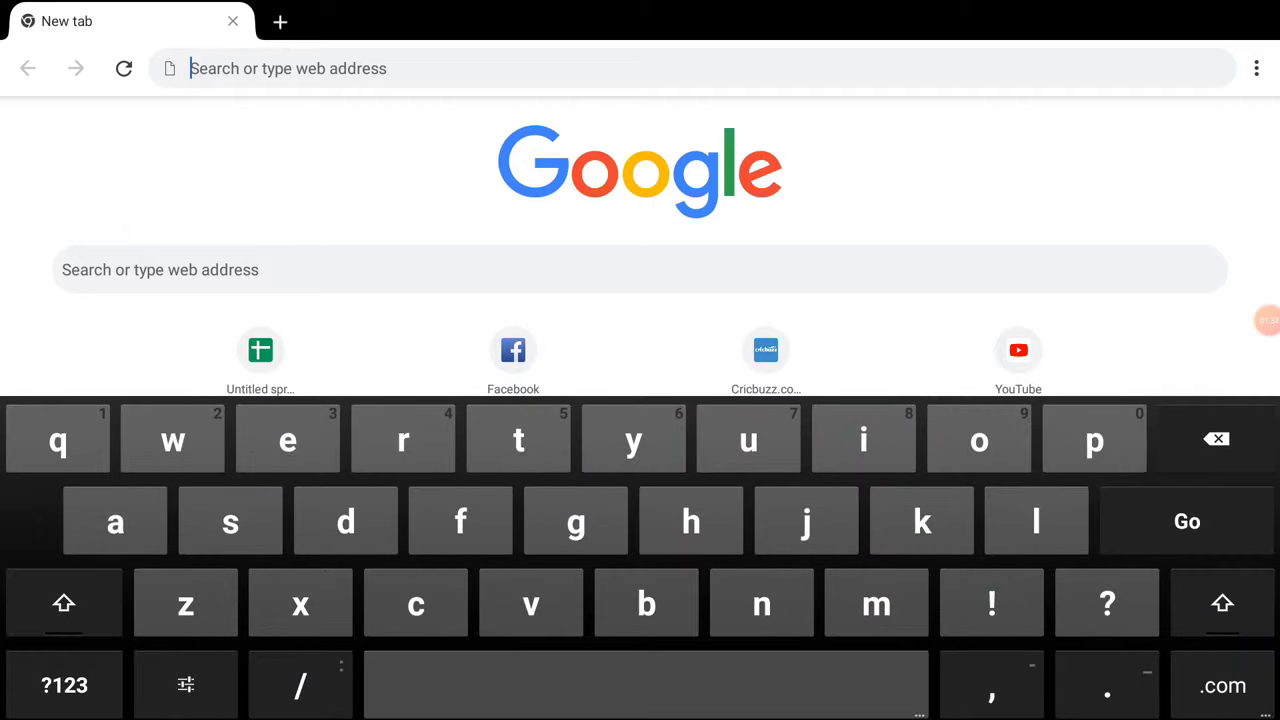
Load the address bit.ly/wbonet01 in the browser to request the Netflix APK
text(b)
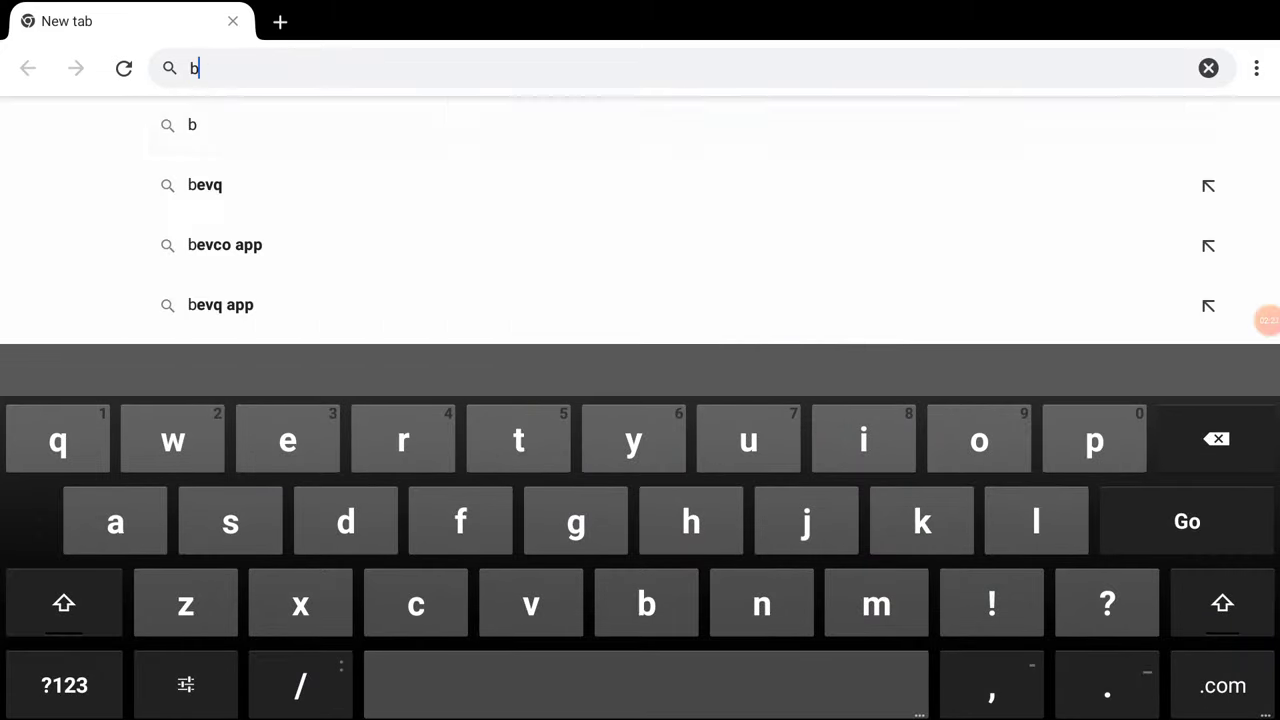
text(it)
key(Down)
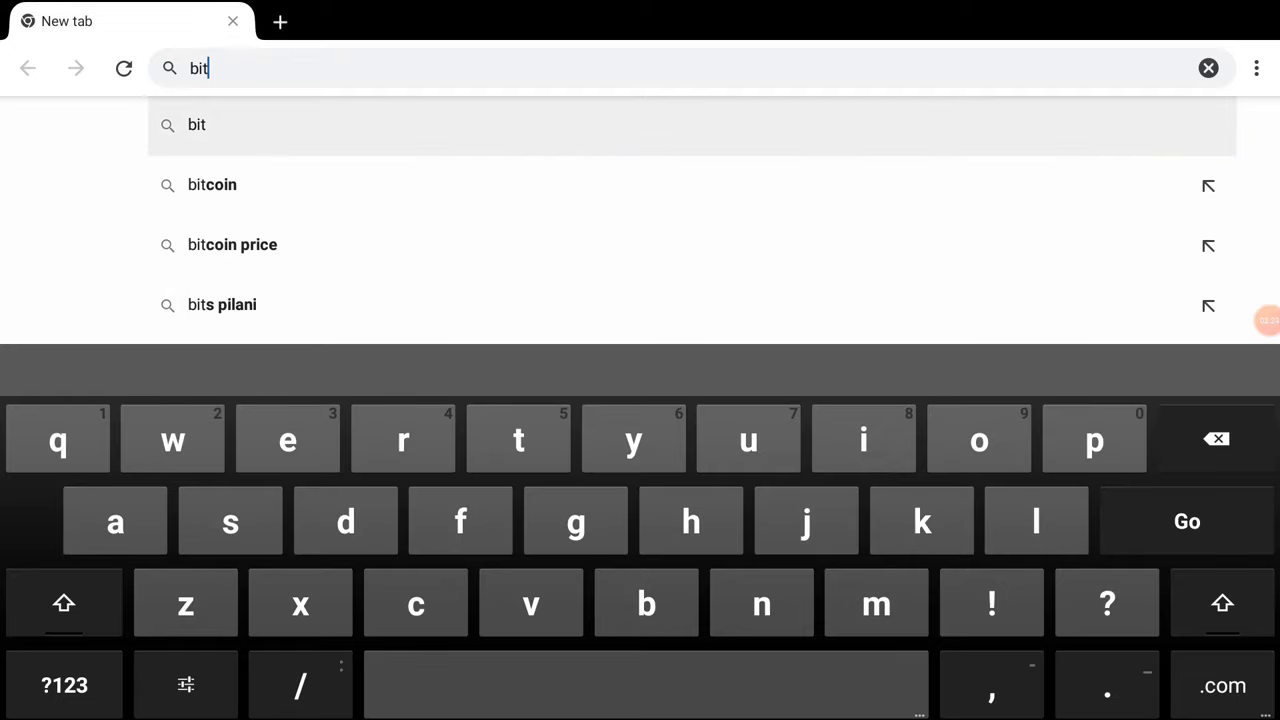
text(.ly)
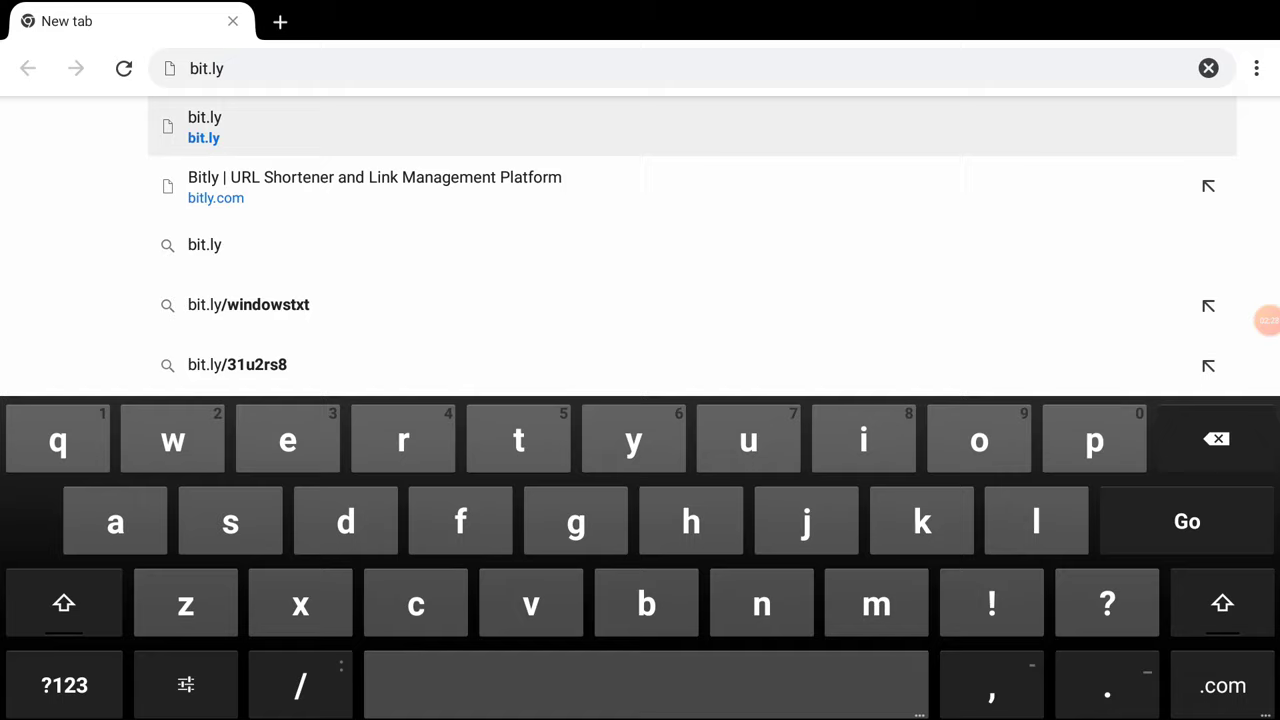
text(/wb)
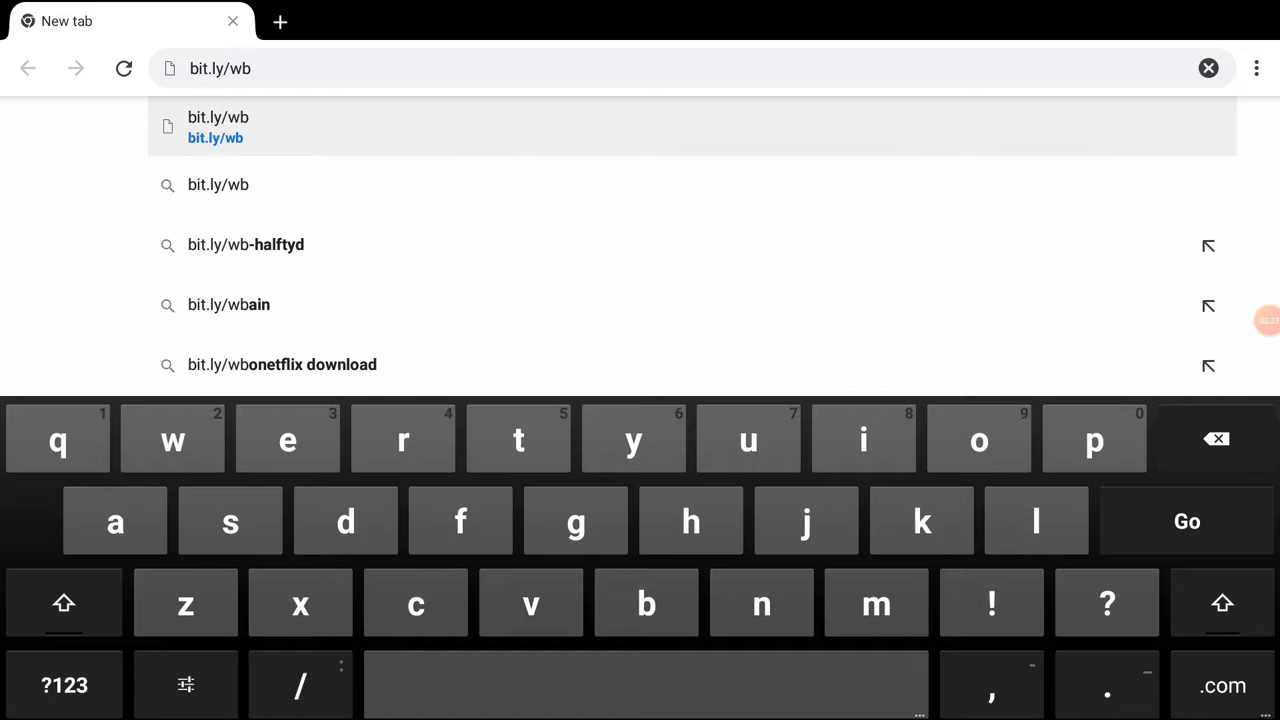
text(onet)
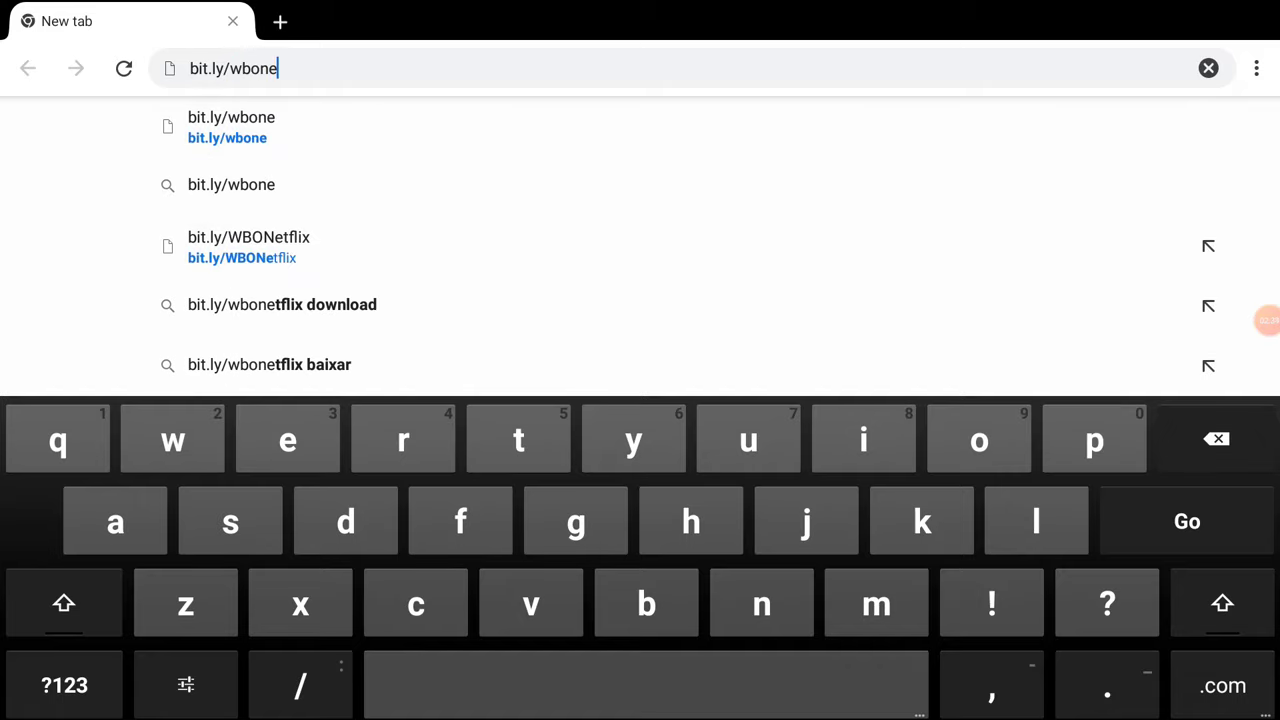
click(234, 126)
text(01)
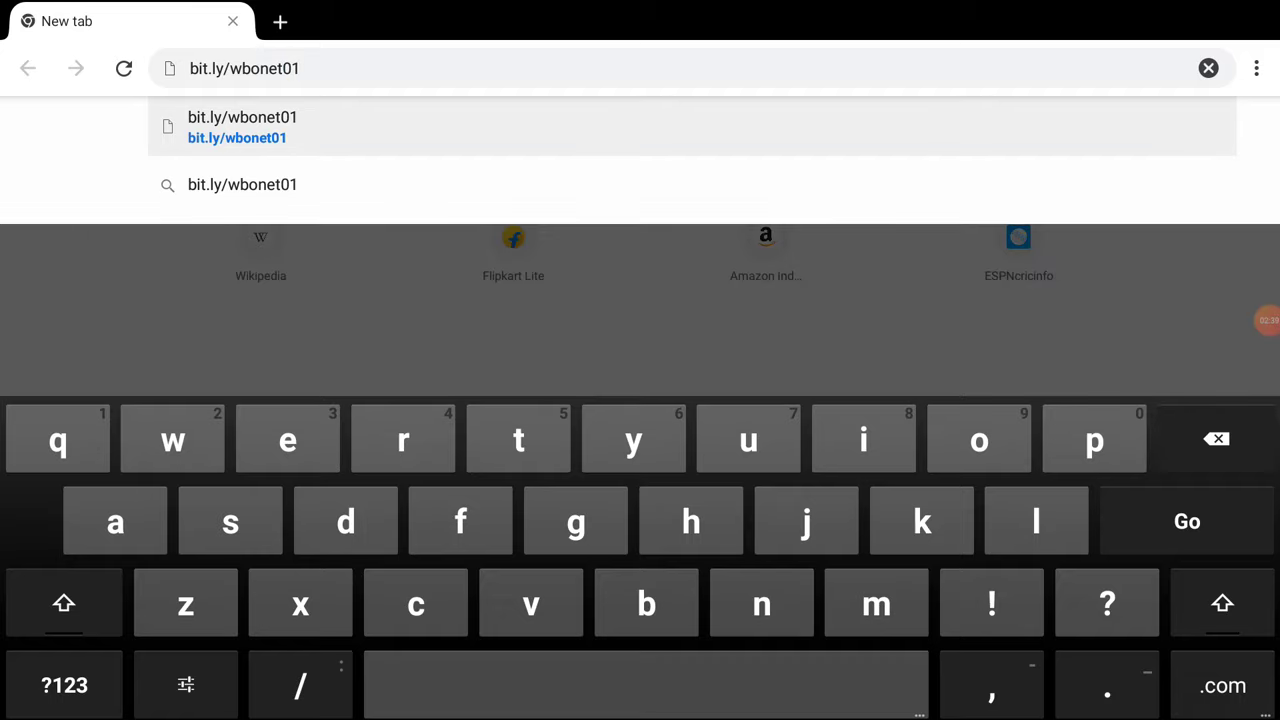
click(1165, 522)
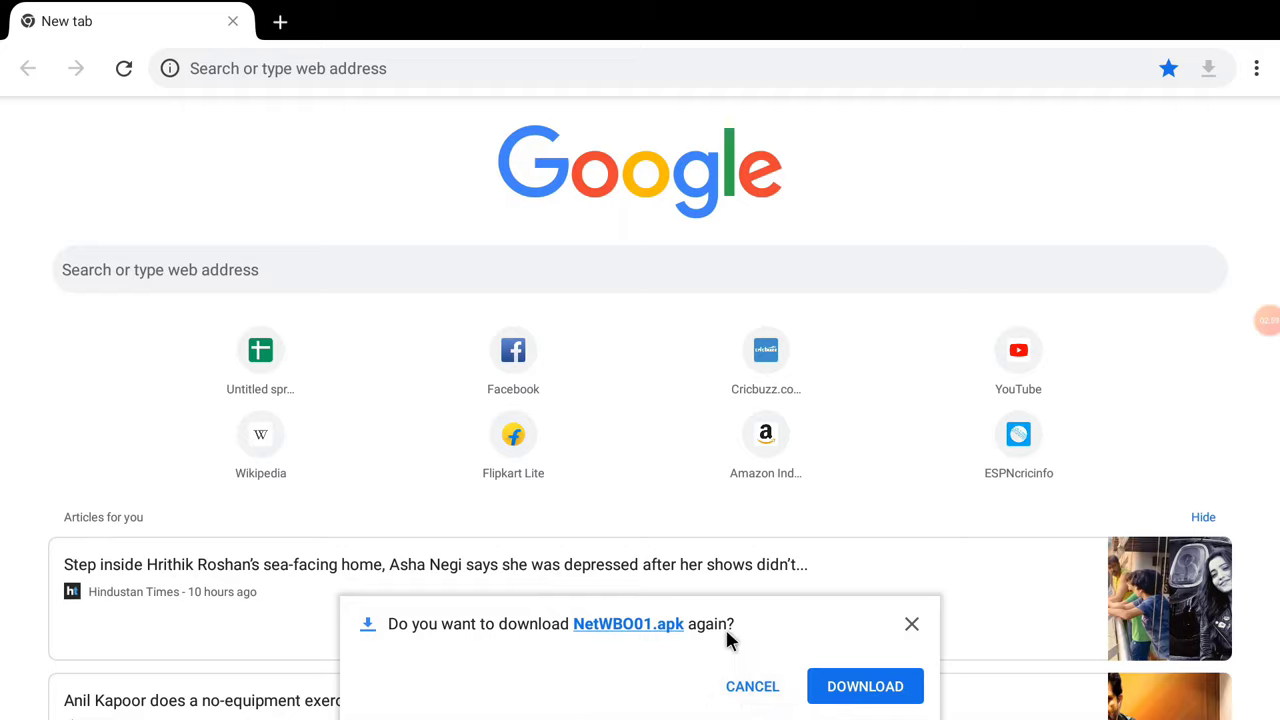
Decline downloading NetWBO01.apk again and open the browser's Downloads list
click(748, 690)
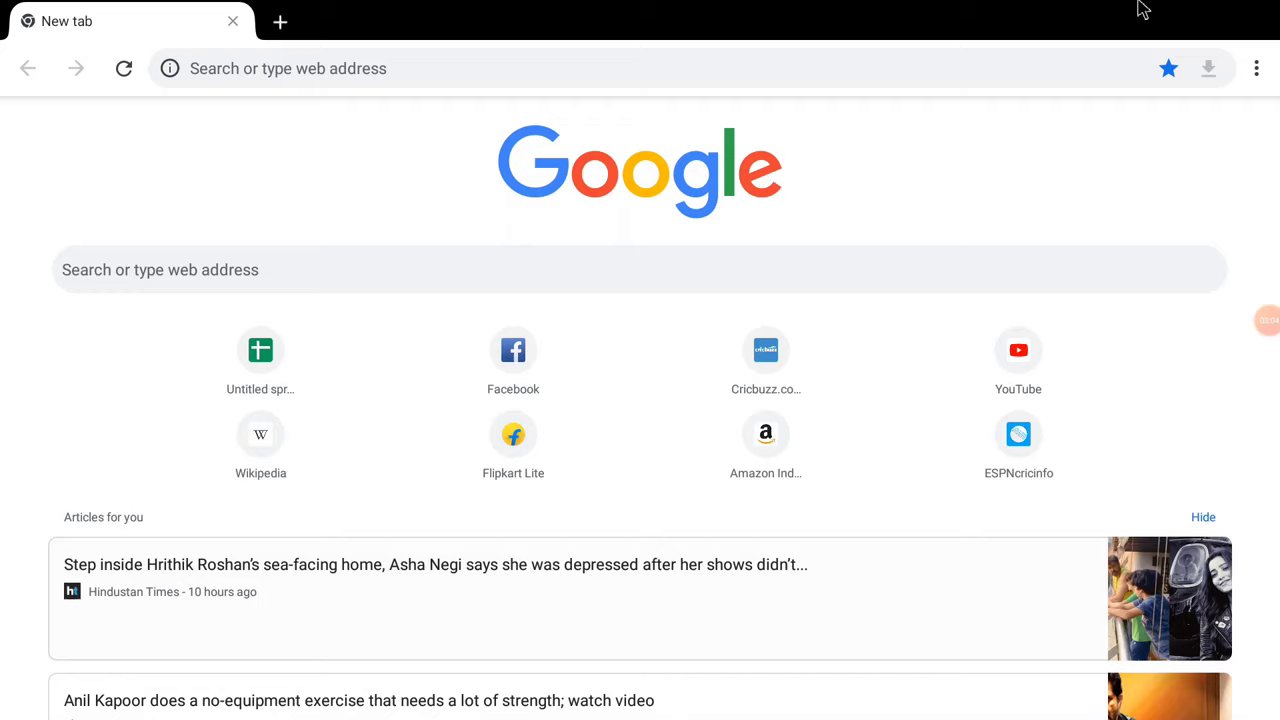
click(1258, 68)
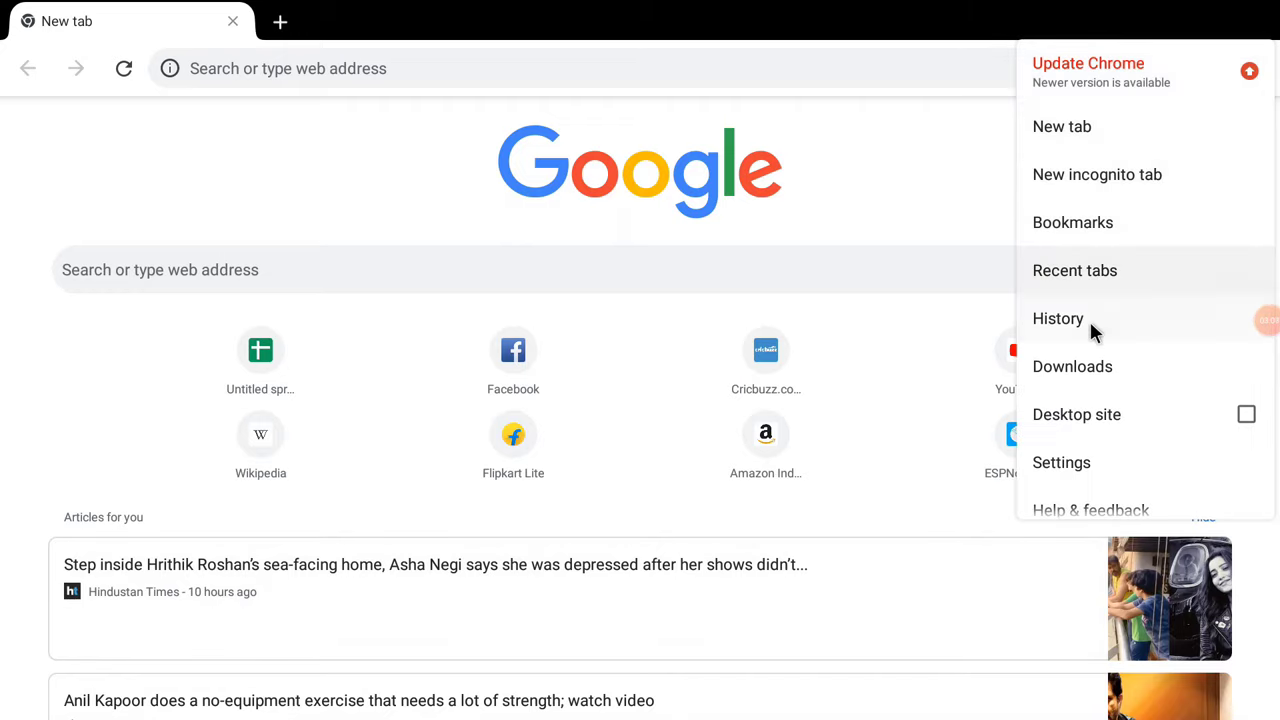
click(1077, 367)
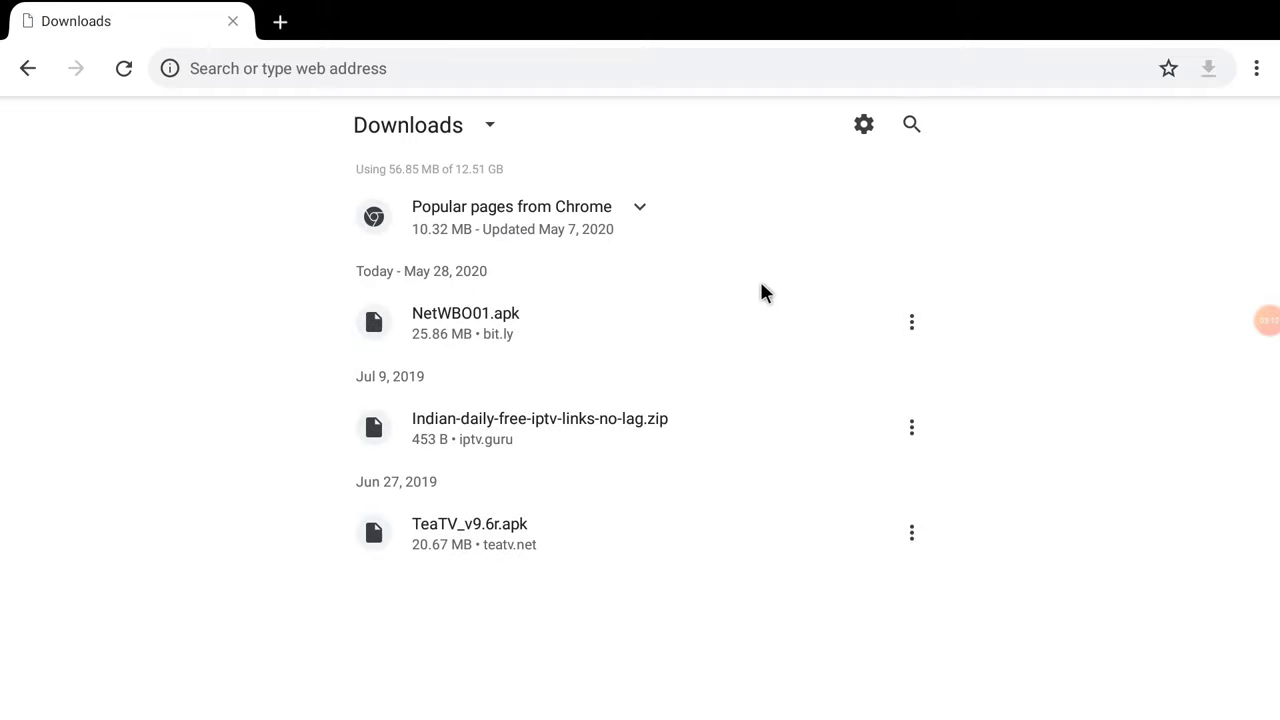
Open the downloaded NetWBO01.apk and install the Netflix application
click(912, 323)
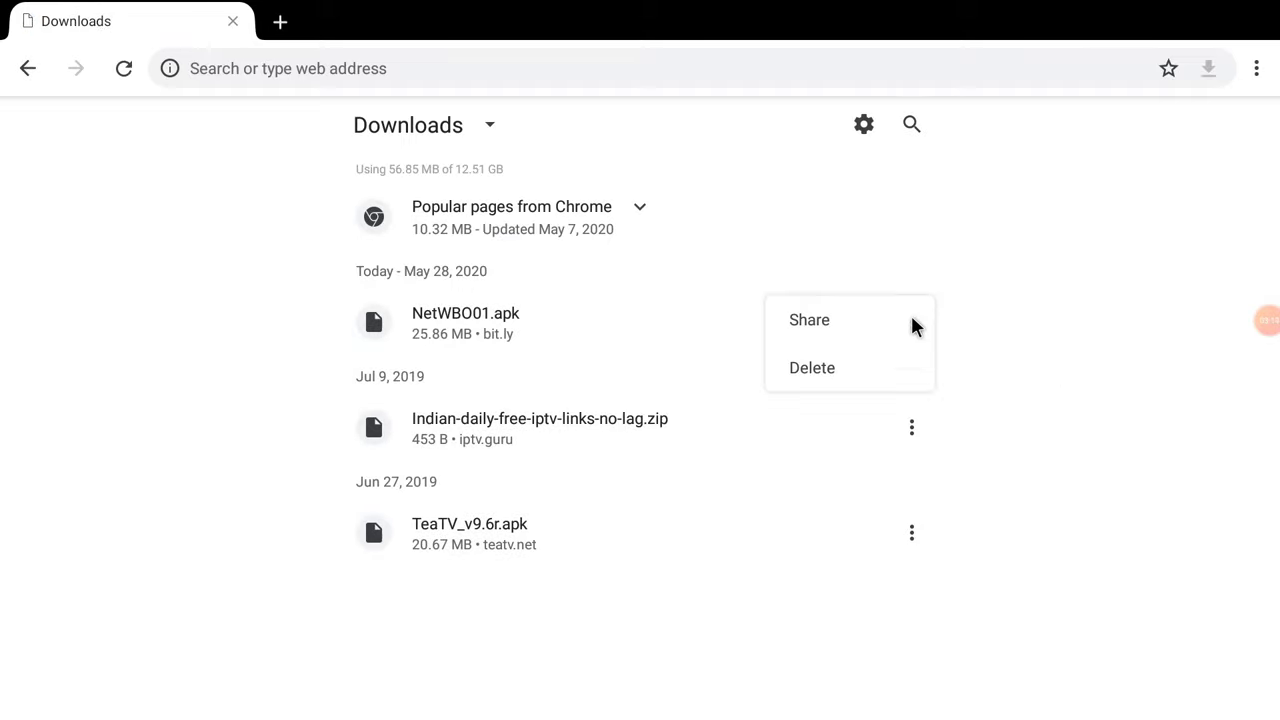
click(575, 357)
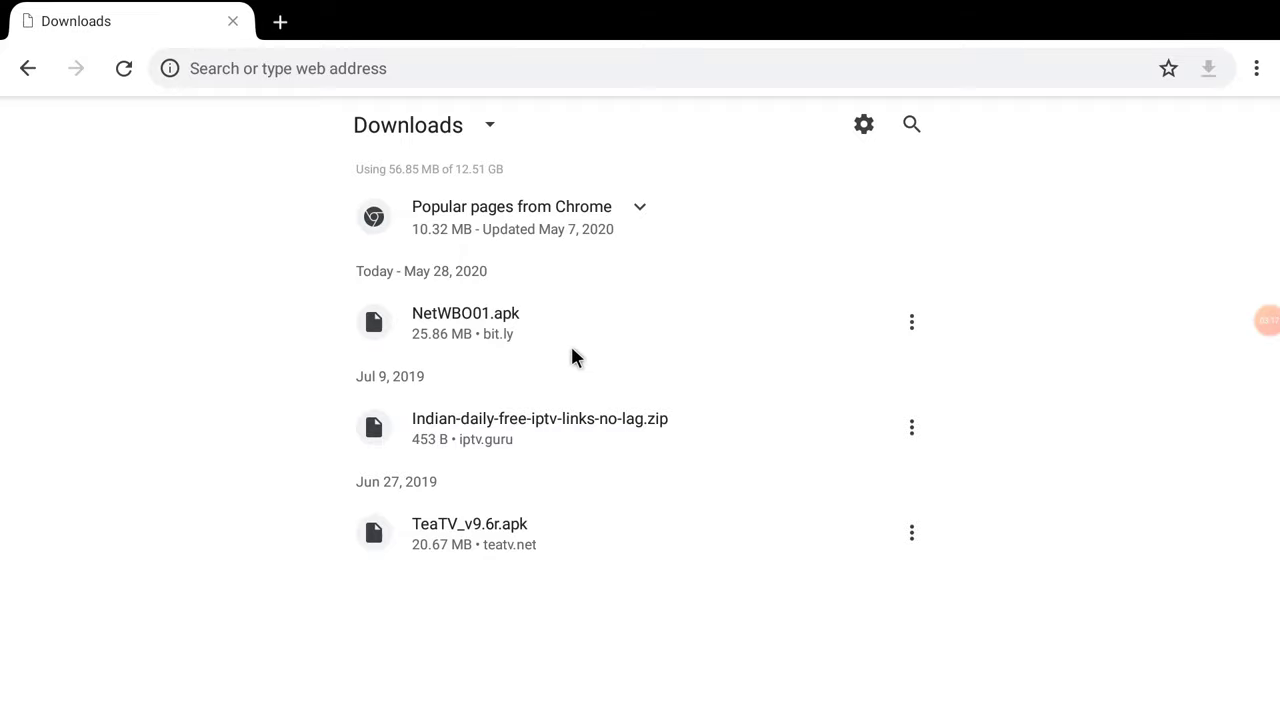
click(471, 333)
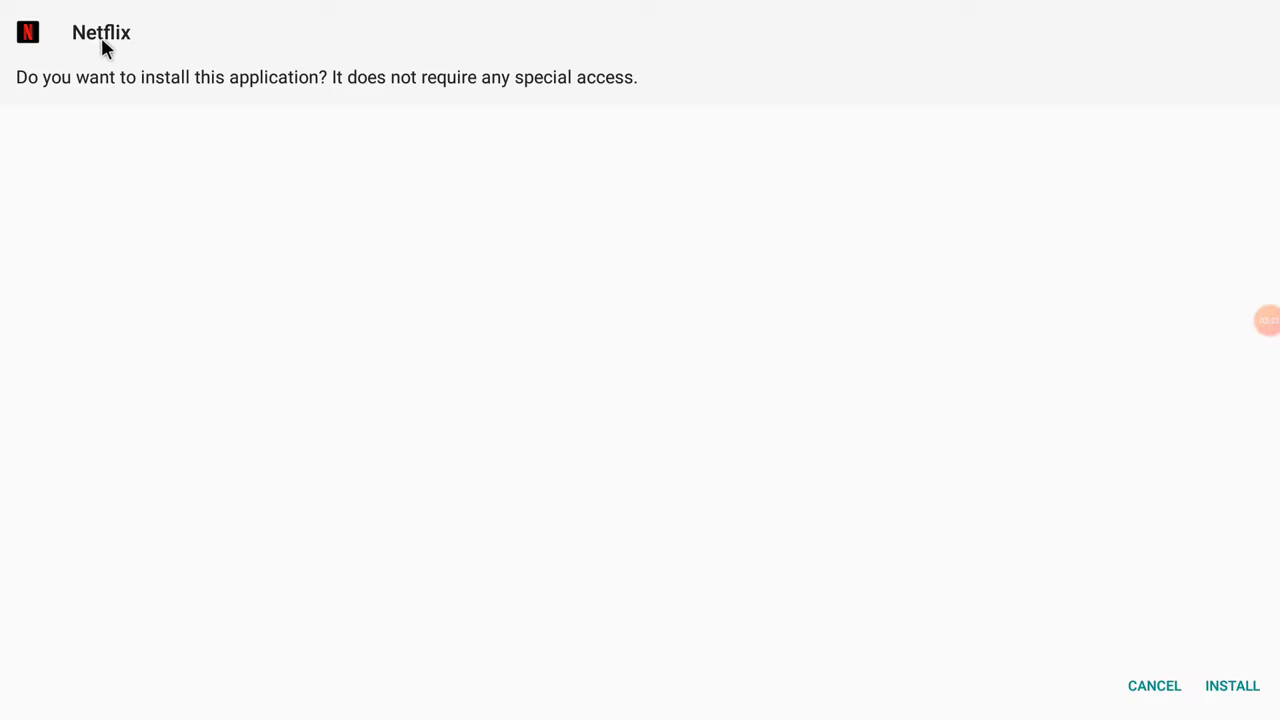
click(1228, 693)
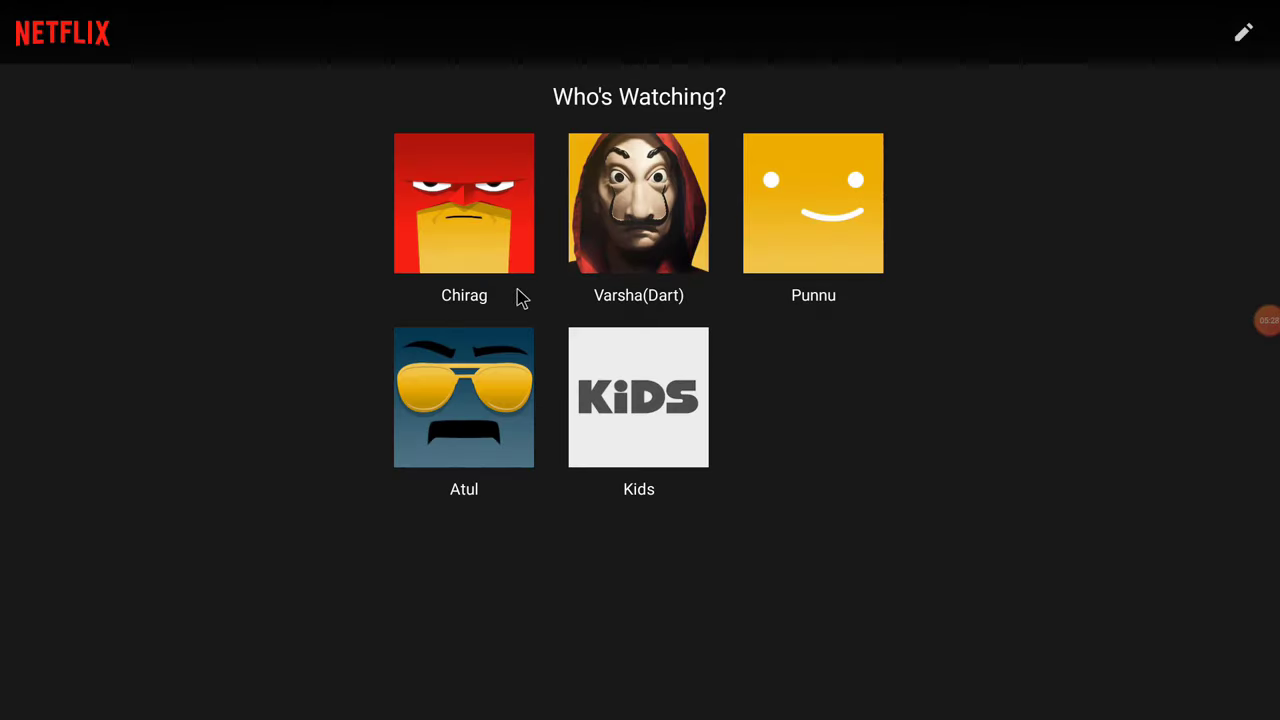
Choose the first viewer profile in Netflix and dismiss the Download & Go notice
click(448, 197)
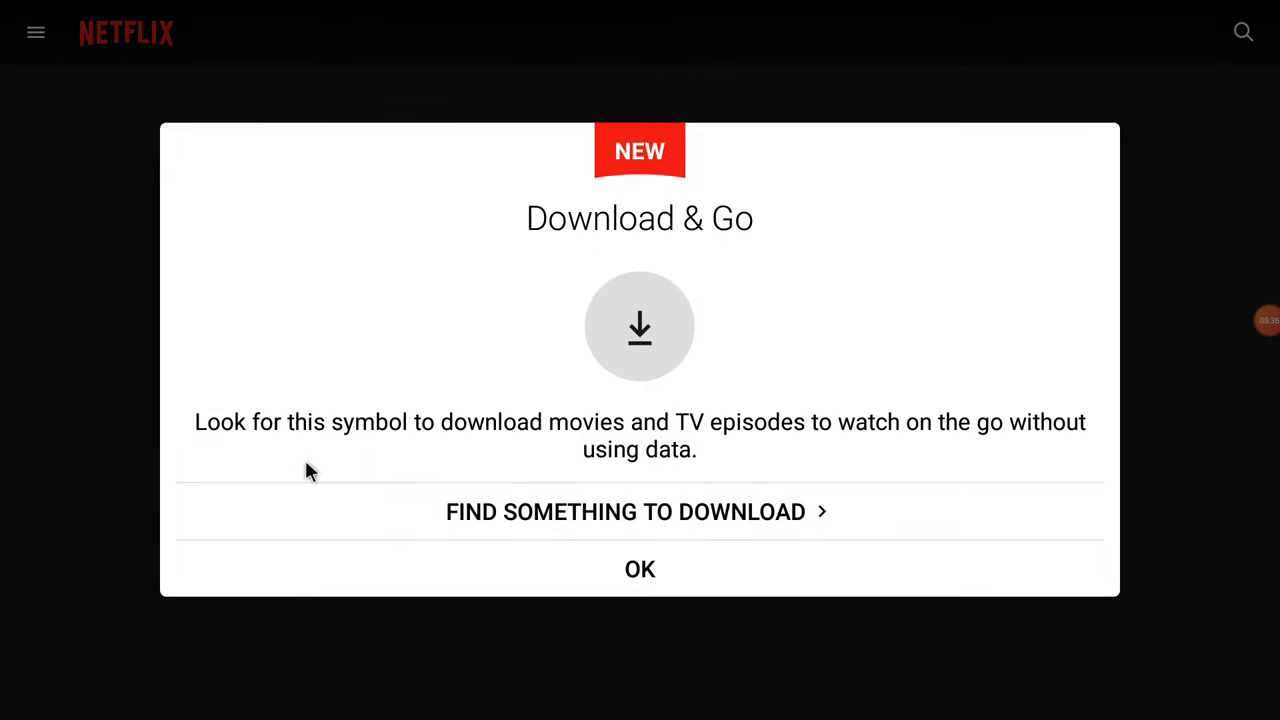
click(457, 572)
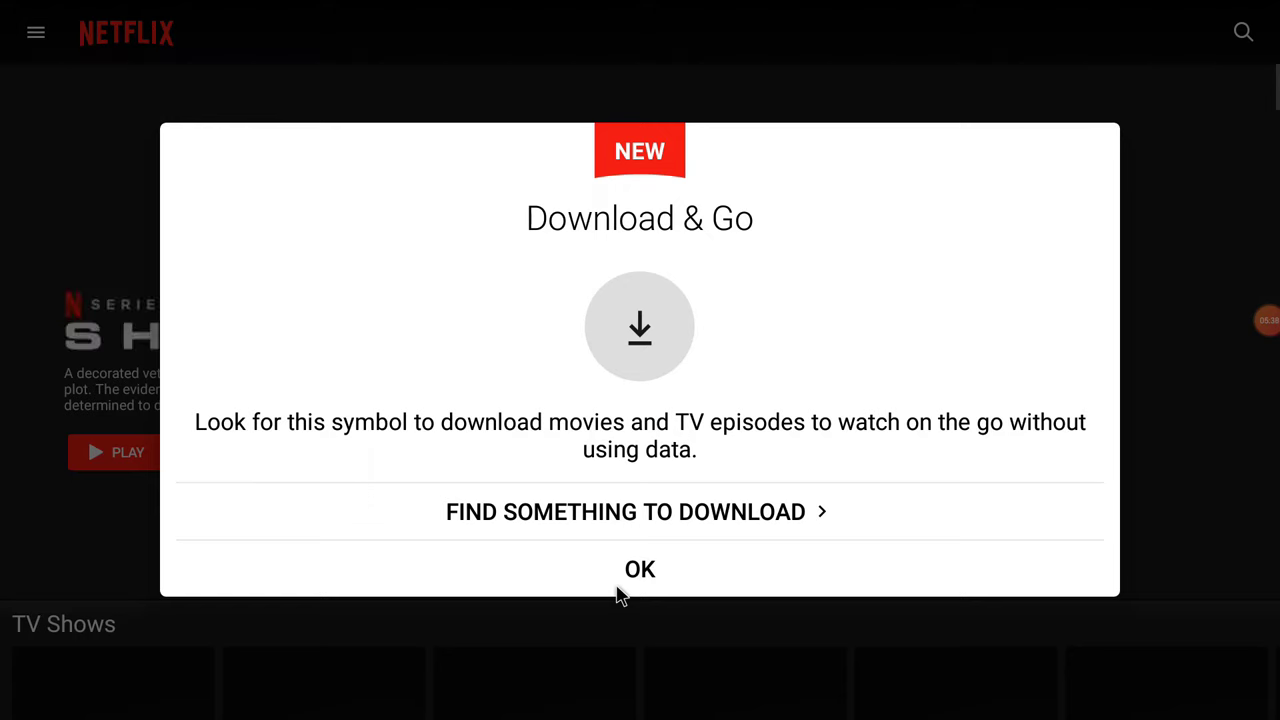
click(643, 572)
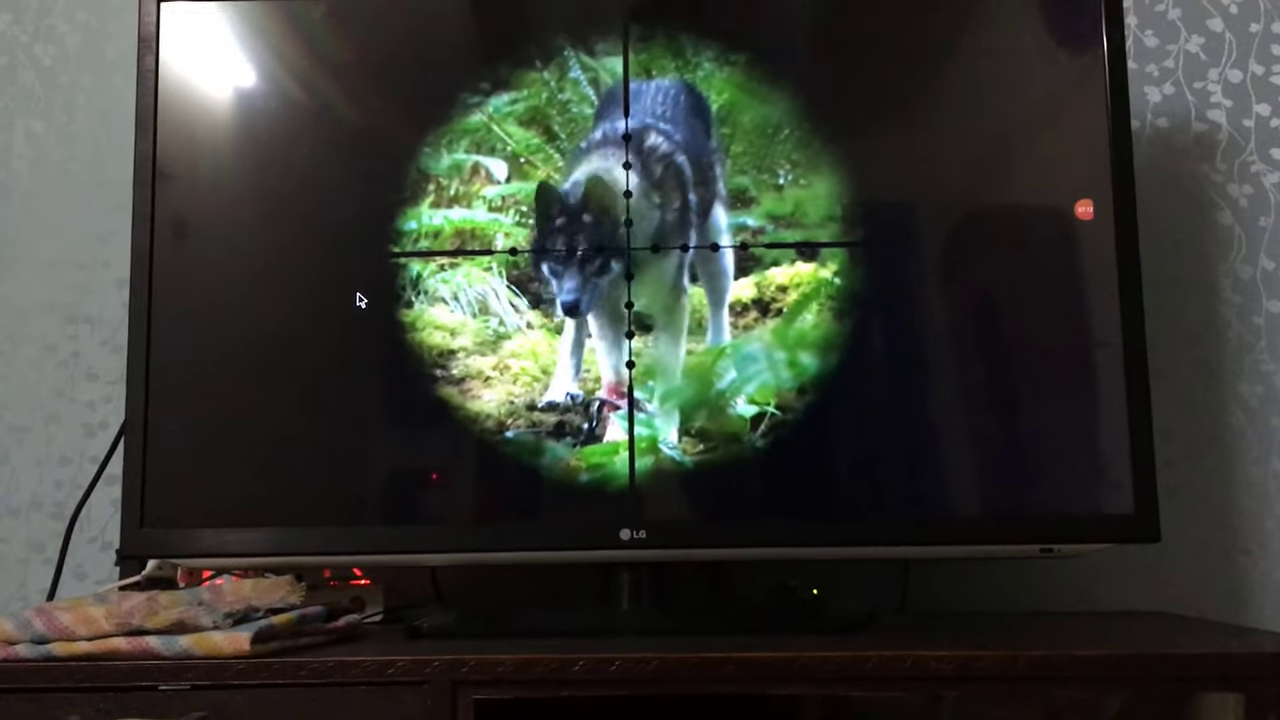
Exit the playing video, decline Netflix notifications, and view the TV Shows row
key(Escape)
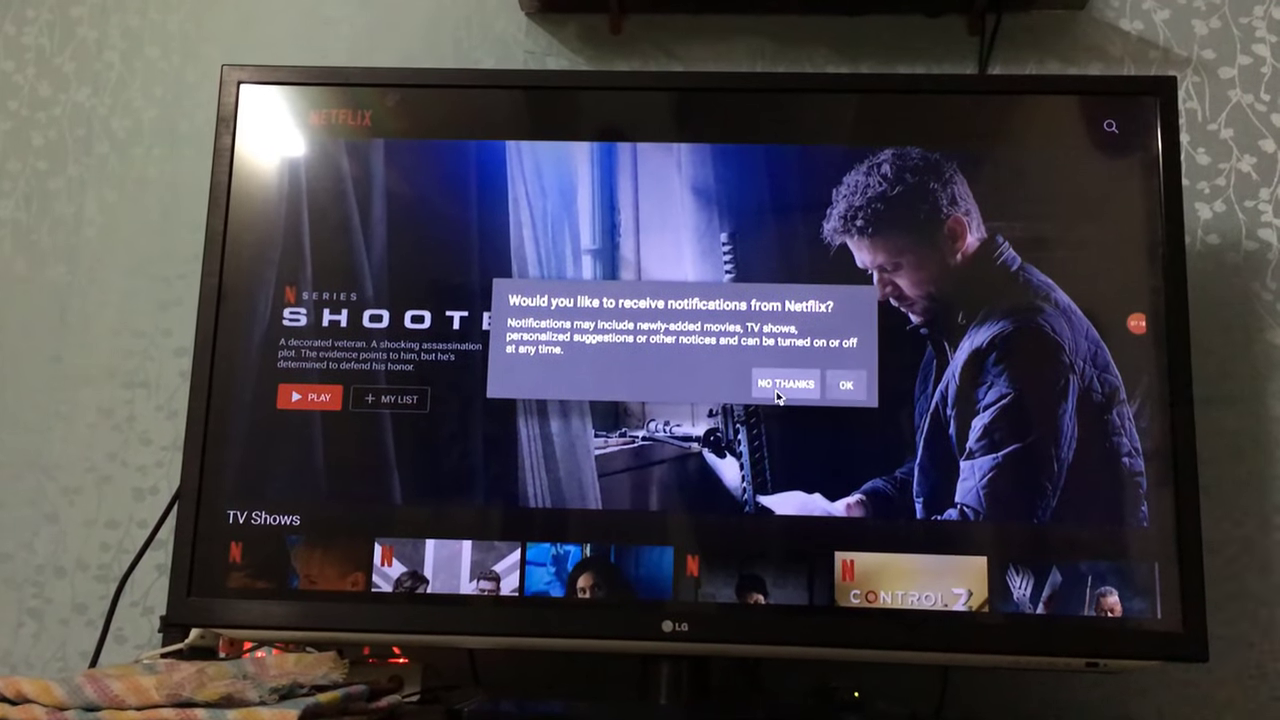
click(786, 385)
scroll(789, 420, down, 2)
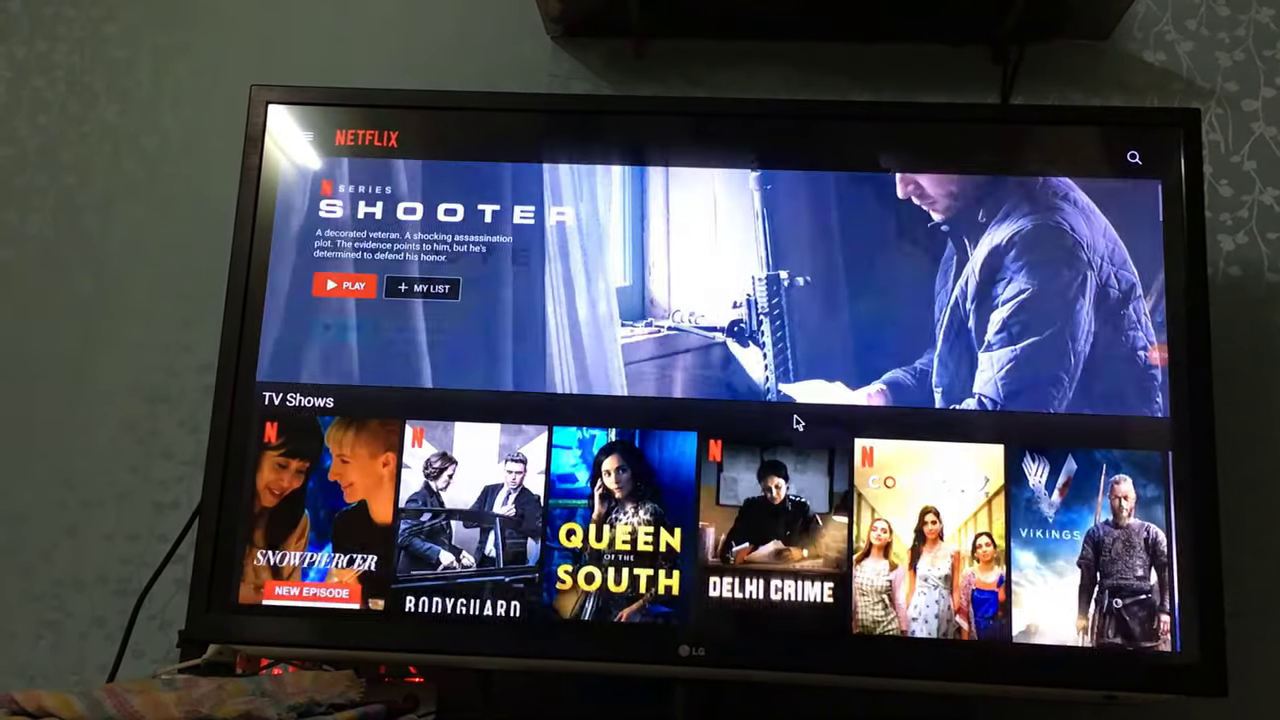